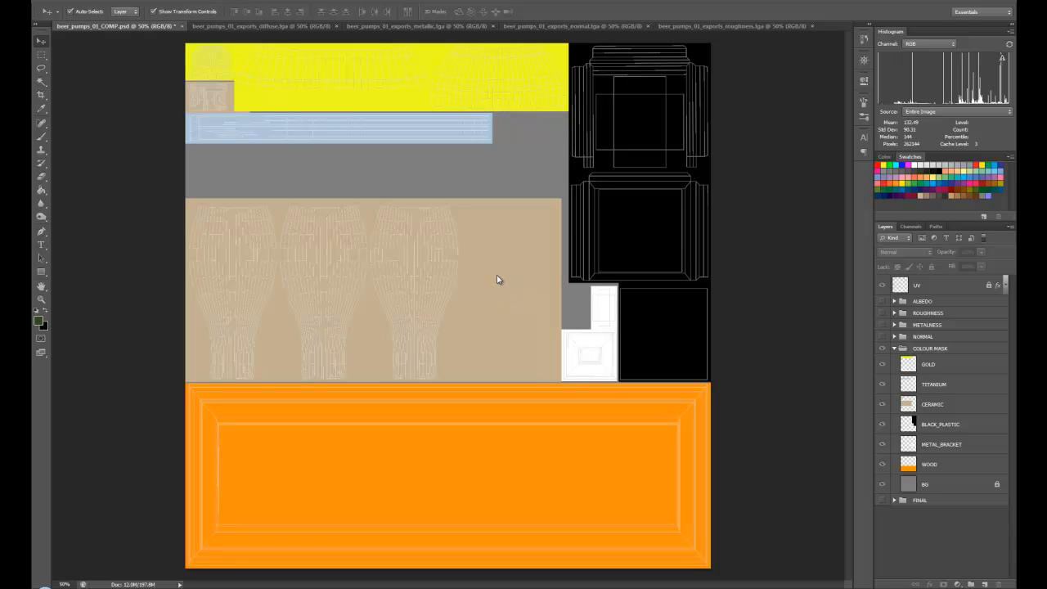
Step: Collapse and hide the COLOUR MASK group, show the ALBEDO group, and compare it with and without the UV wireframe
left_click(894, 349)
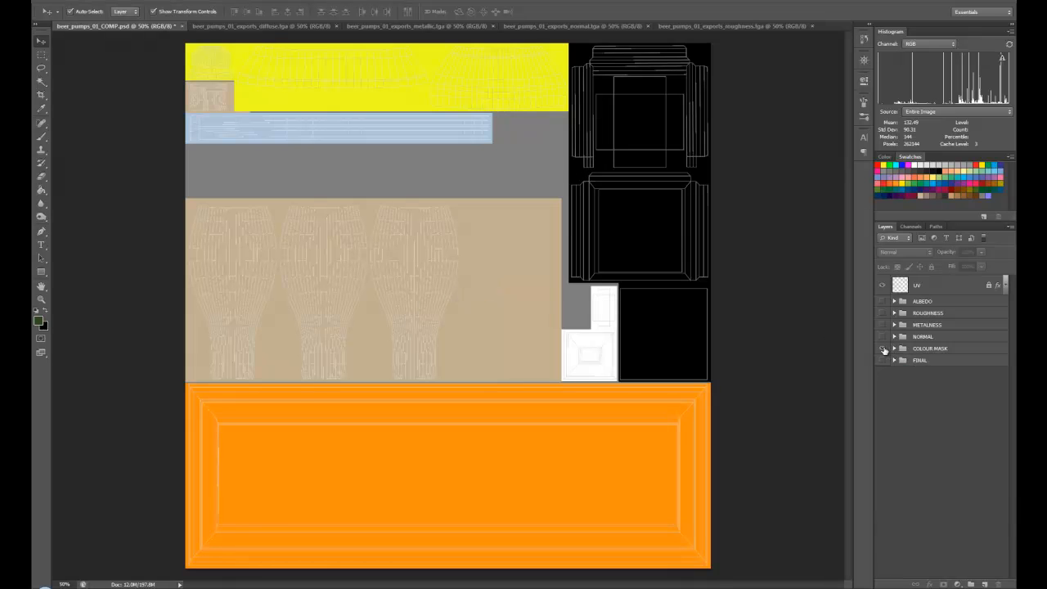
left_click(882, 349)
left_click(883, 301)
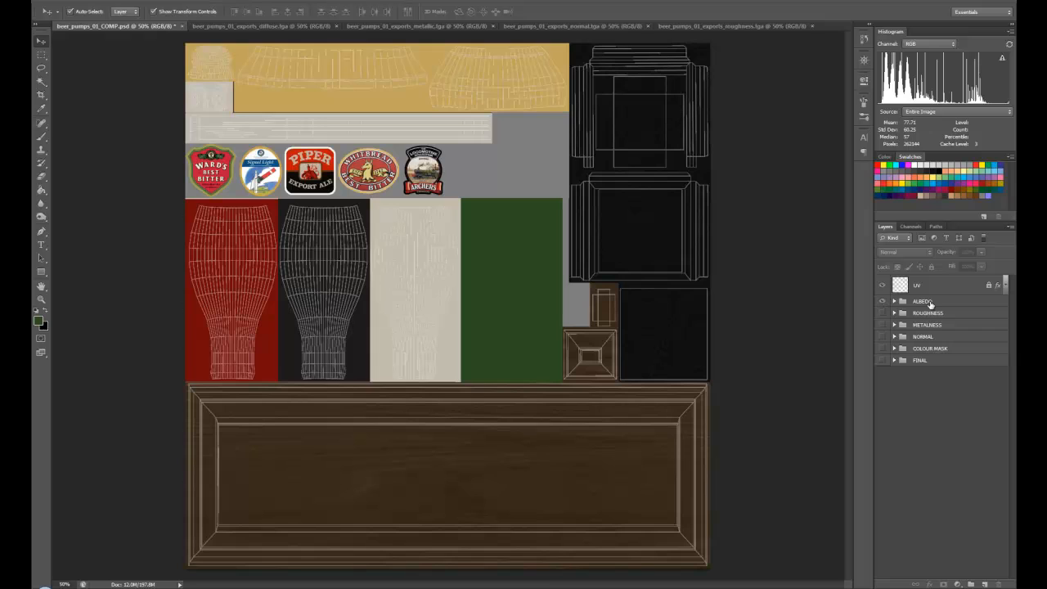
left_click(882, 285)
left_click(882, 286)
Step: View the ROUGHNESS group and the METALNESS group in turn, comparing the metalness map with and without the UV wireframe
left_click(883, 313)
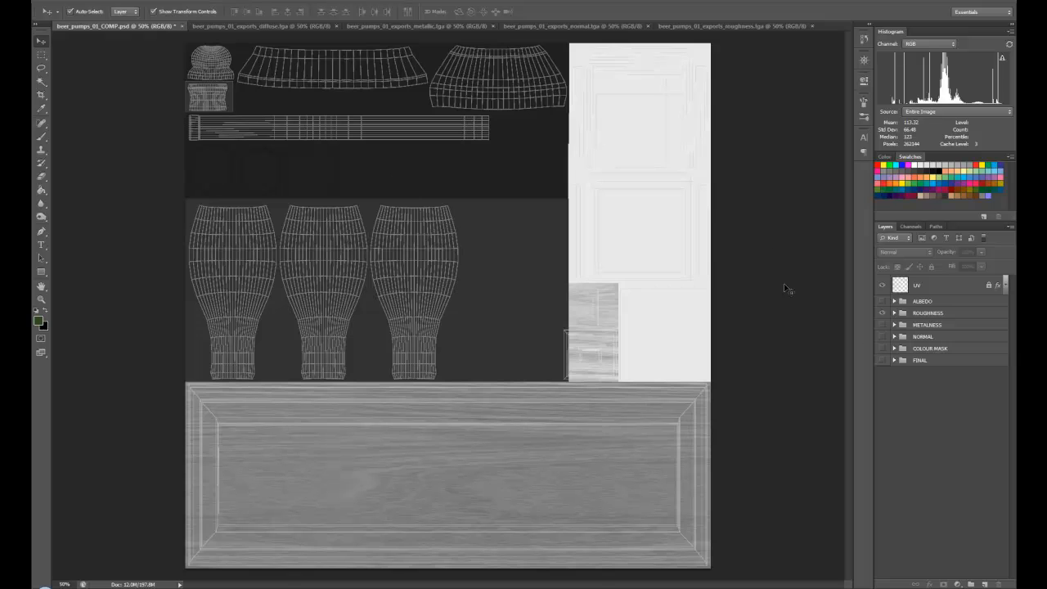
left_click(881, 313)
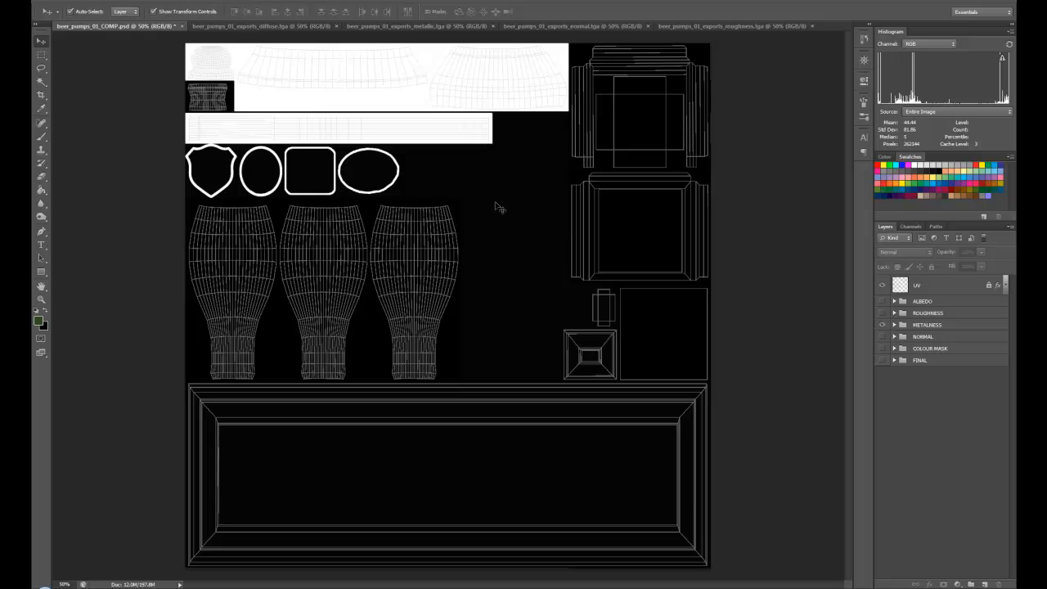
left_click(880, 285)
left_click(880, 285)
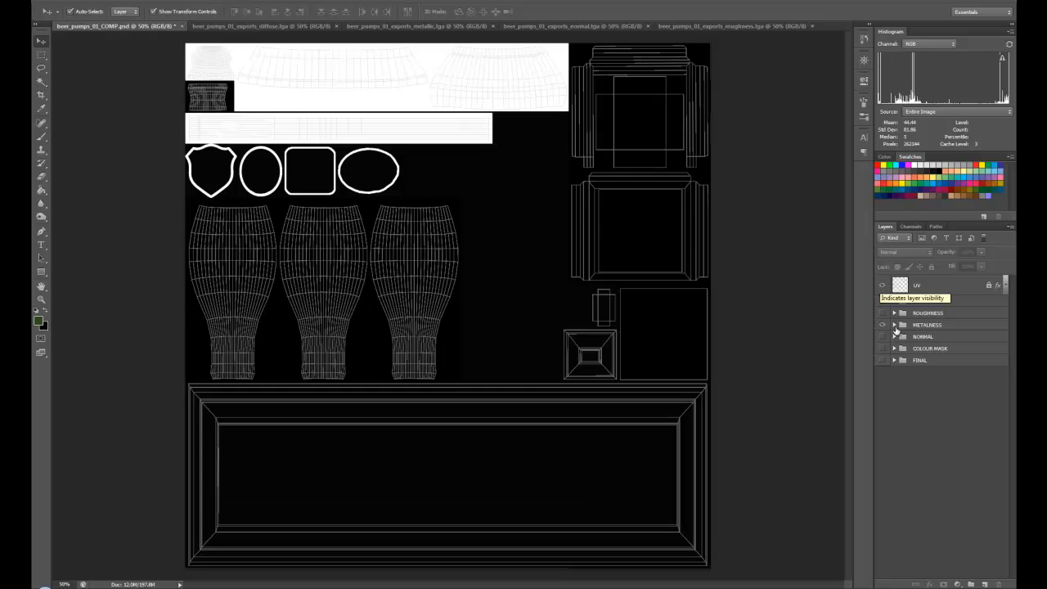
Step: Show the NORMAL group in place of METALNESS and examine the wood grain on the large base panel
left_click(882, 336)
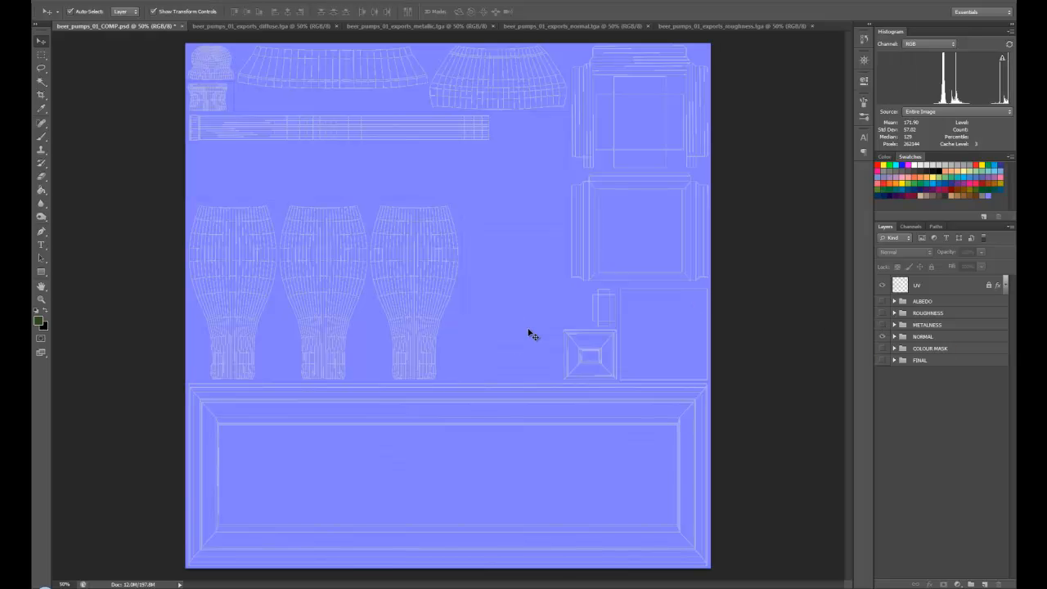
left_click(509, 322, "ctrl")
left_click(508, 321, "ctrl")
left_click(509, 321, "ctrl")
left_click_drag(476, 362, 458, 155)
left_click_drag(564, 334, 572, 228)
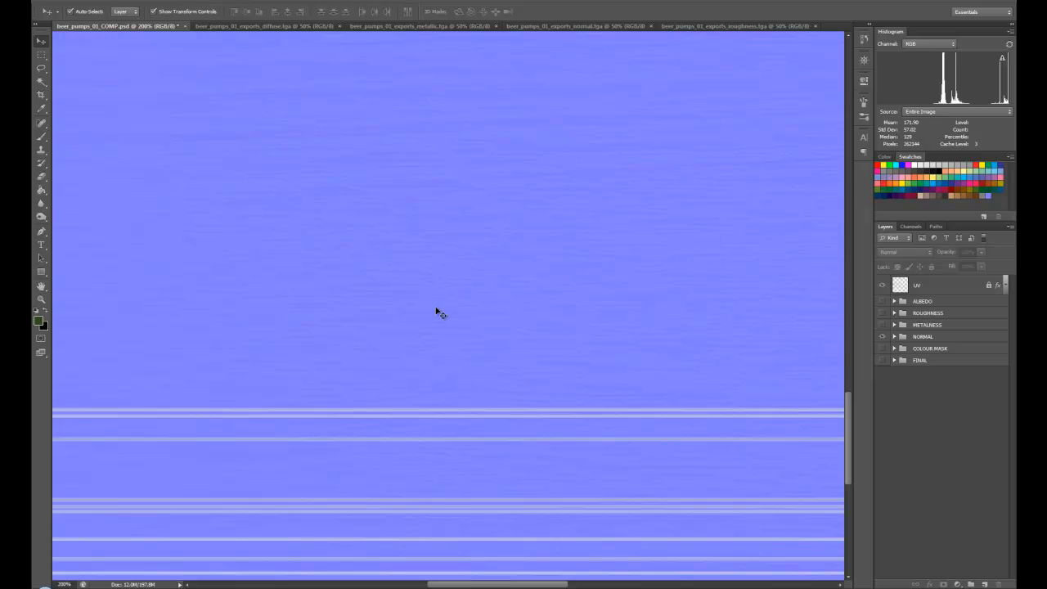
left_click_drag(343, 276, 504, 320)
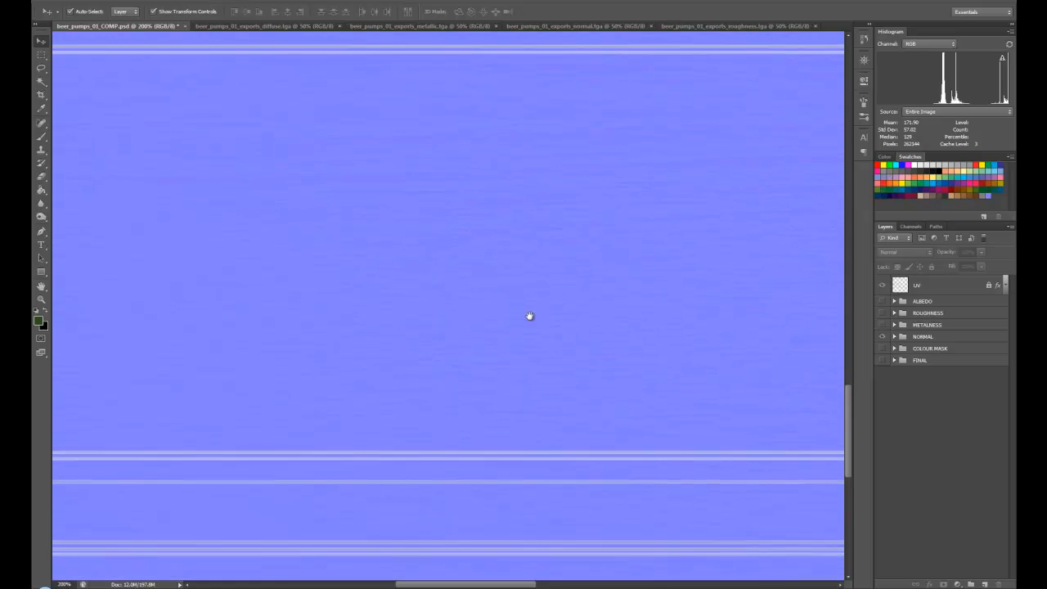
left_click(476, 242, "alt")
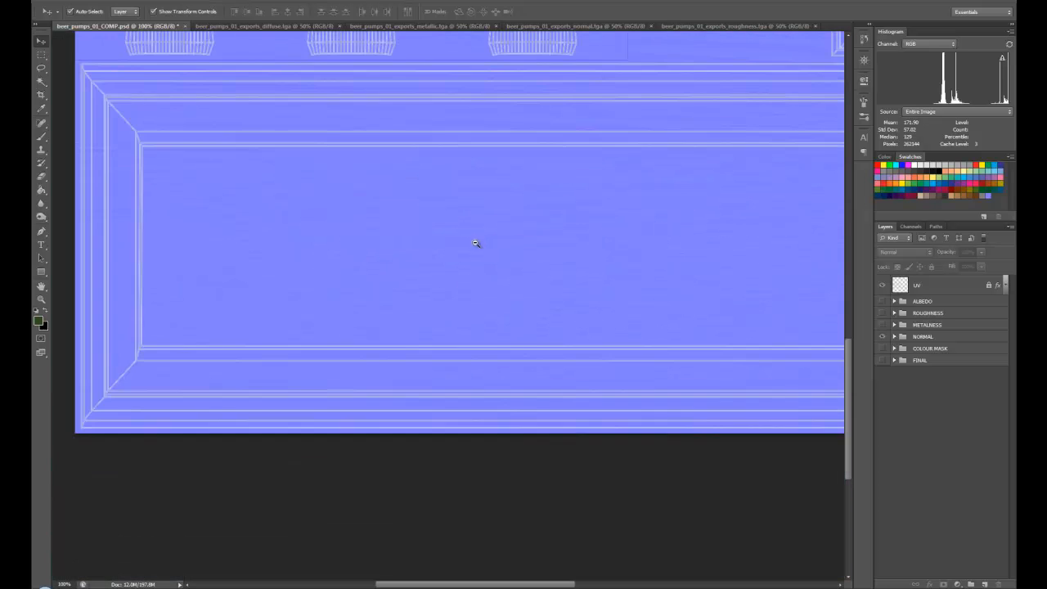
left_click_drag(514, 218, 467, 264)
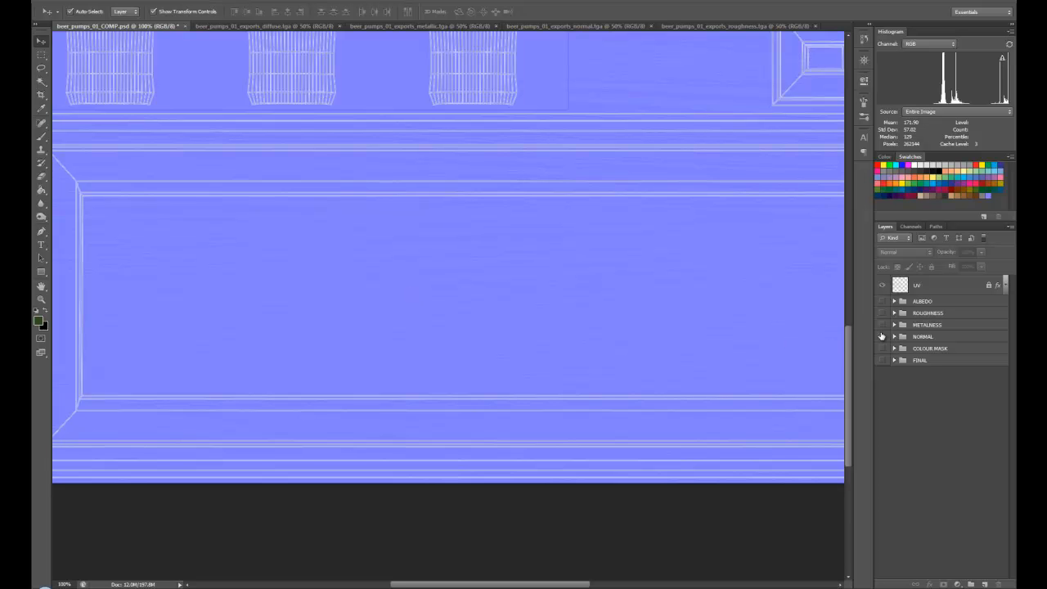
Step: Show the ALBEDO group in place of NORMAL and view the whole texture sheet
left_click(881, 301)
left_click(882, 336)
left_click(883, 336)
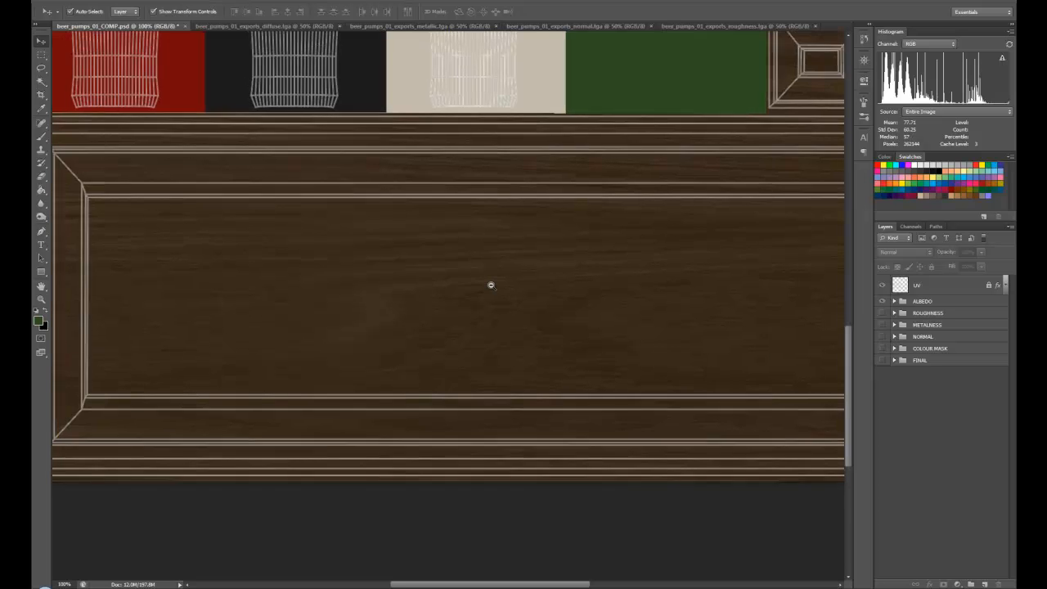
scroll(491, 285, "down", 2, "alt")
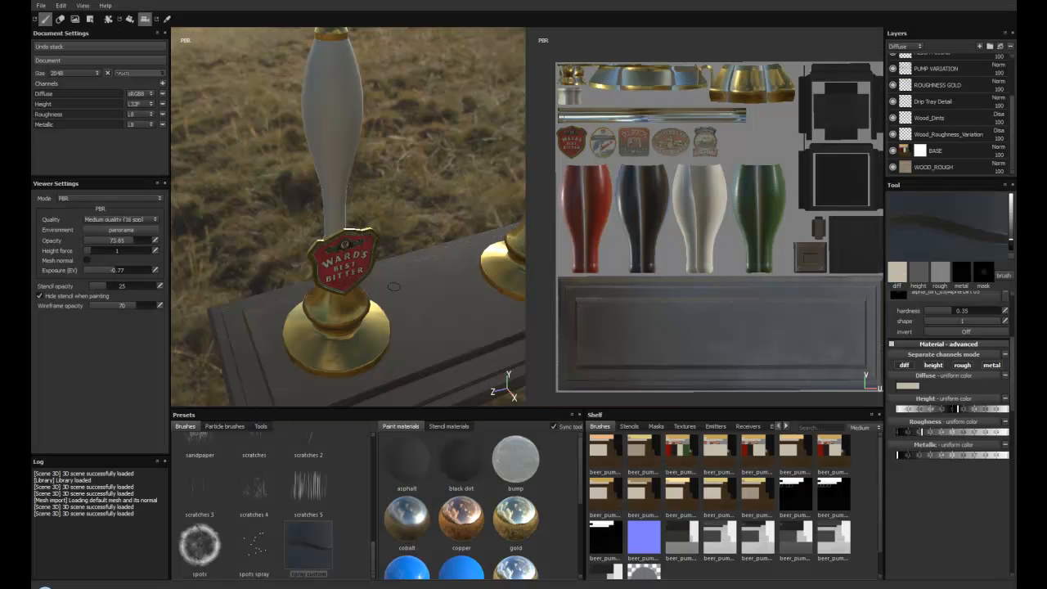
Step: Switch to Substance Painter and look over the textured beer pump model from different angles
left_click_drag(394, 287, 405, 214, "alt")
right_click_drag(406, 214, 352, 193, "alt")
left_click_drag(351, 192, 347, 233, "alt")
right_click_drag(348, 233, 426, 265, "alt")
mouse_move(425, 266)
left_mouse_down("alt")
mouse_move(432, 285)
mouse_move(441, 264)
left_mouse_up("alt")
right_click_drag(441, 263, 399, 248, "alt")
left_click_drag(399, 249, 400, 199, "alt")
left_click_drag(378, 290, 364, 288, "alt")
left_click_drag(221, 192, 372, 304, "alt")
right_click_drag(372, 304, 433, 321, "alt")
left_click_drag(434, 320, 417, 327, "alt")
mouse_move(417, 327)
right_mouse_down("alt")
mouse_move(479, 337)
mouse_move(459, 328)
right_mouse_up("alt")
right_click_drag(383, 286, 339, 268, "alt")
middle_click_drag(339, 268, 360, 317, "alt")
left_click_drag(360, 317, 386, 294, "alt")
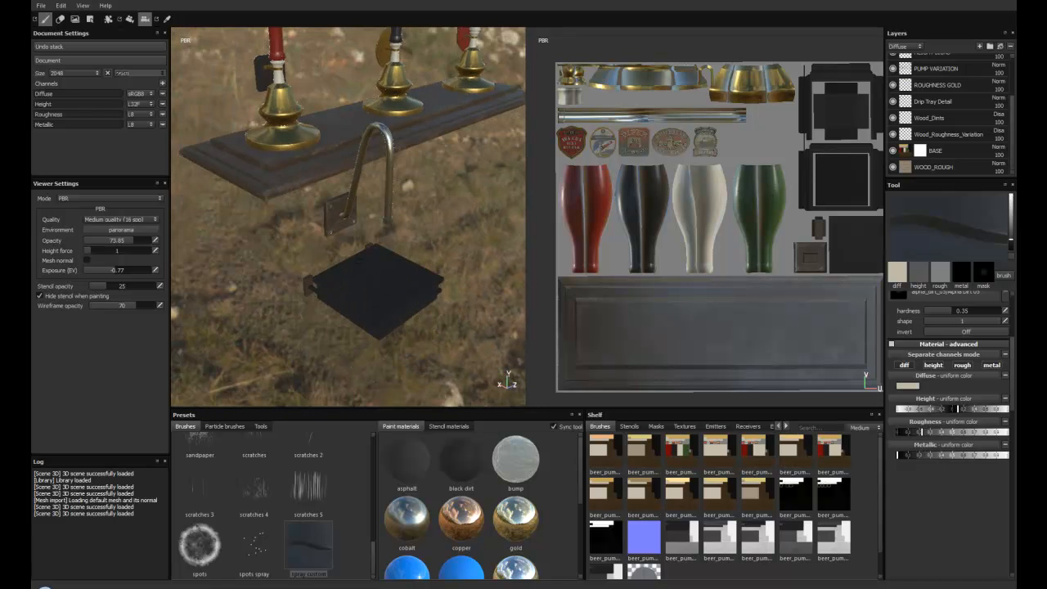
Step: Examine the curved metal spout and its screwed mounting bracket from several angles
left_click_drag(387, 223, 415, 263, "alt")
middle_click_drag(415, 263, 362, 334, "alt")
mouse_move(362, 334)
left_mouse_down("alt")
mouse_move(365, 283)
mouse_move(286, 277)
left_mouse_up("alt")
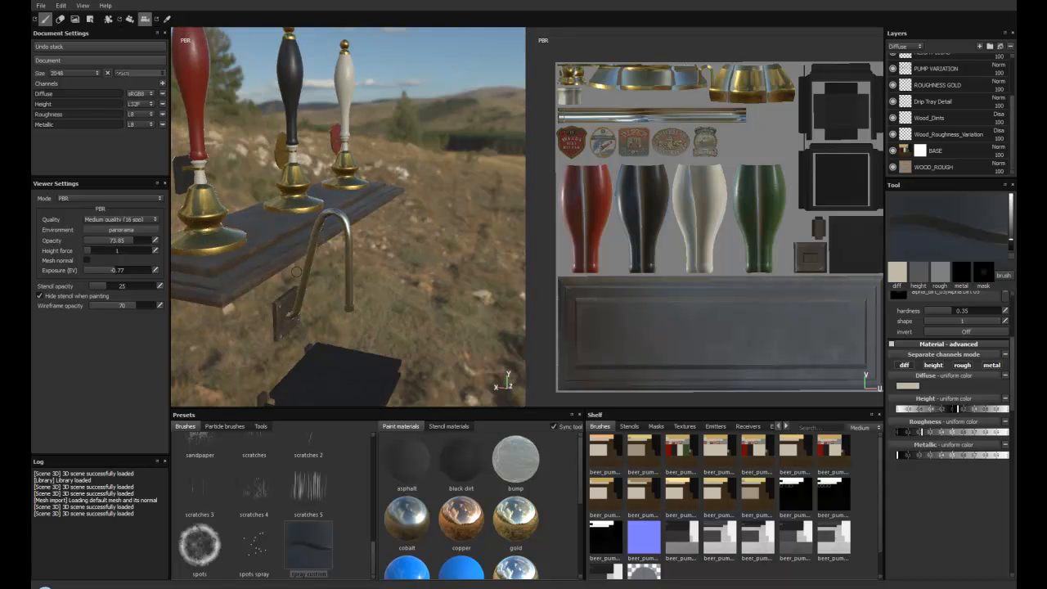
middle_click_drag(285, 278, 342, 222, "alt")
right_click_drag(342, 222, 361, 211, "alt")
left_click_drag(362, 210, 400, 190, "alt")
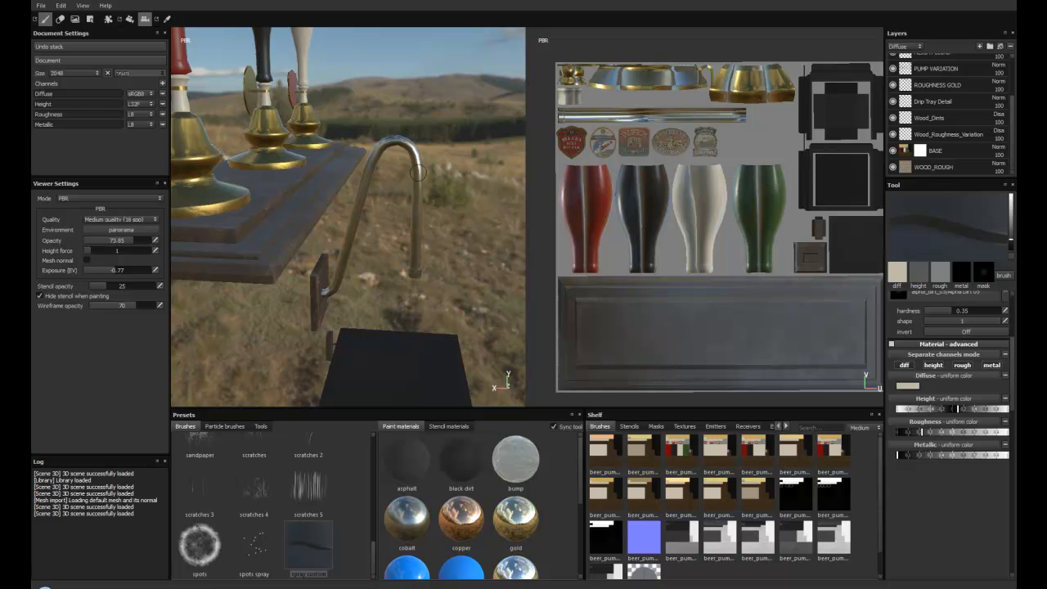
left_click_drag(419, 235, 364, 183, "alt")
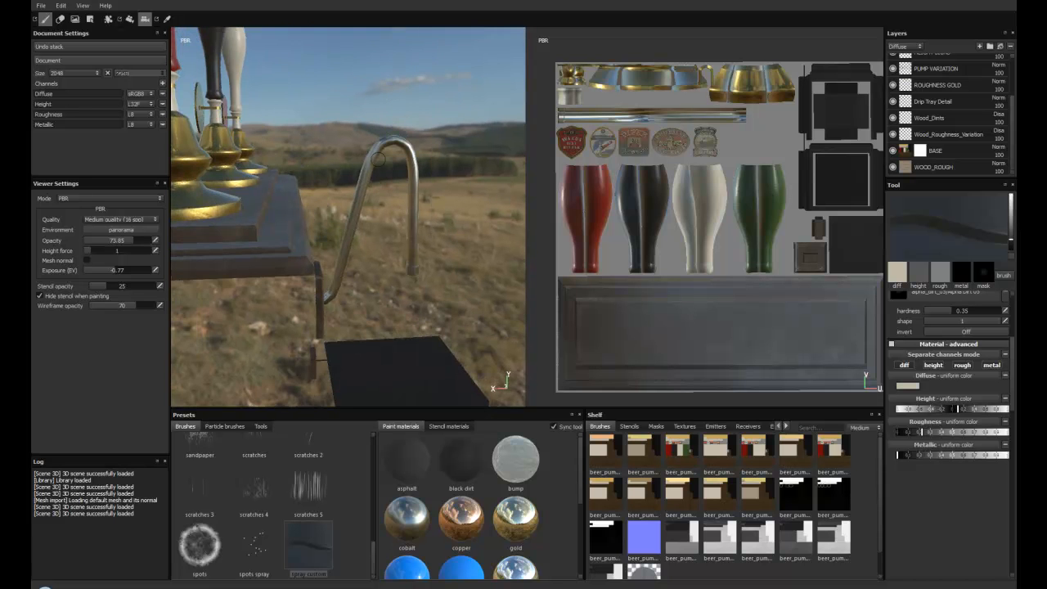
left_click_drag(404, 276, 373, 279, "alt")
right_click_drag(373, 280, 417, 276, "alt")
mouse_move(418, 276)
left_mouse_down("alt")
mouse_move(358, 285)
mouse_move(332, 246)
left_mouse_up("alt")
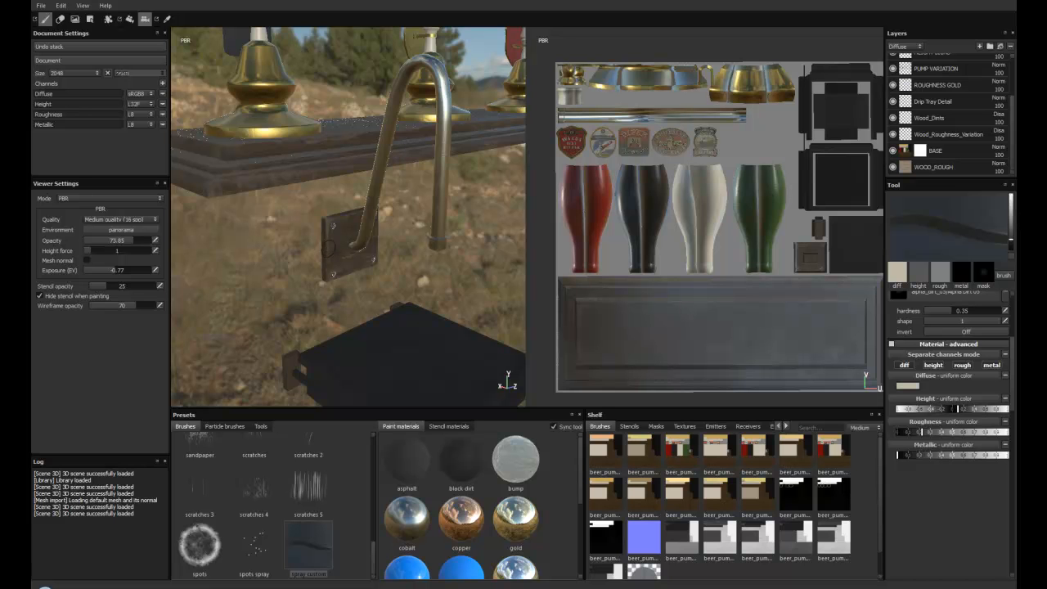
mouse_move(389, 297)
left_mouse_down("alt")
mouse_move(322, 302)
mouse_move(401, 313)
mouse_move(406, 269)
mouse_move(291, 252)
mouse_move(309, 230)
left_mouse_up("alt")
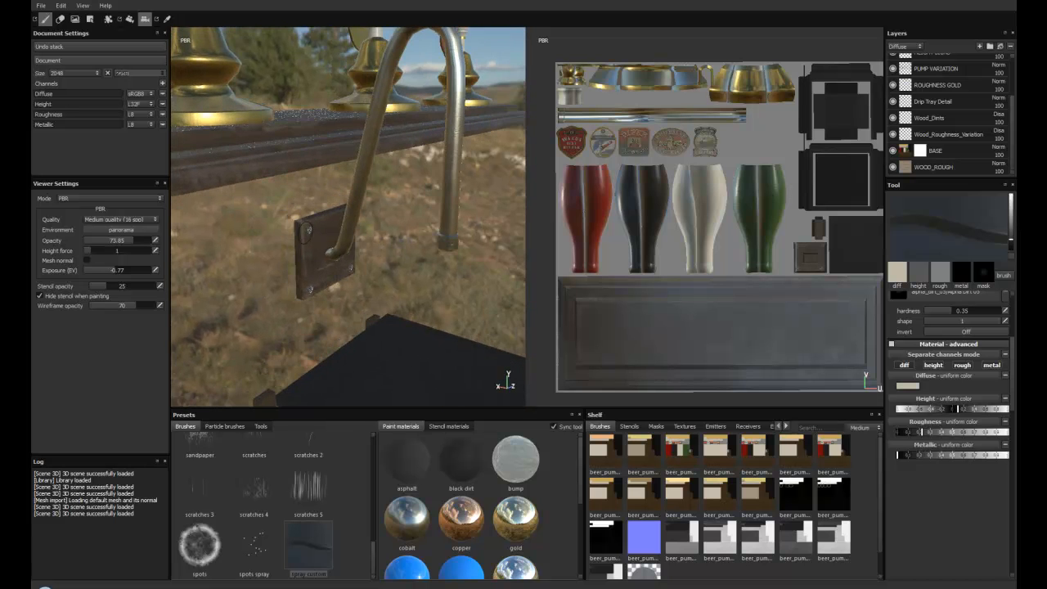
Step: Inspect the gold pump bases and the Ward's Best Bitter sign on the white-handled pump
left_click_drag(372, 264, 302, 276, "alt")
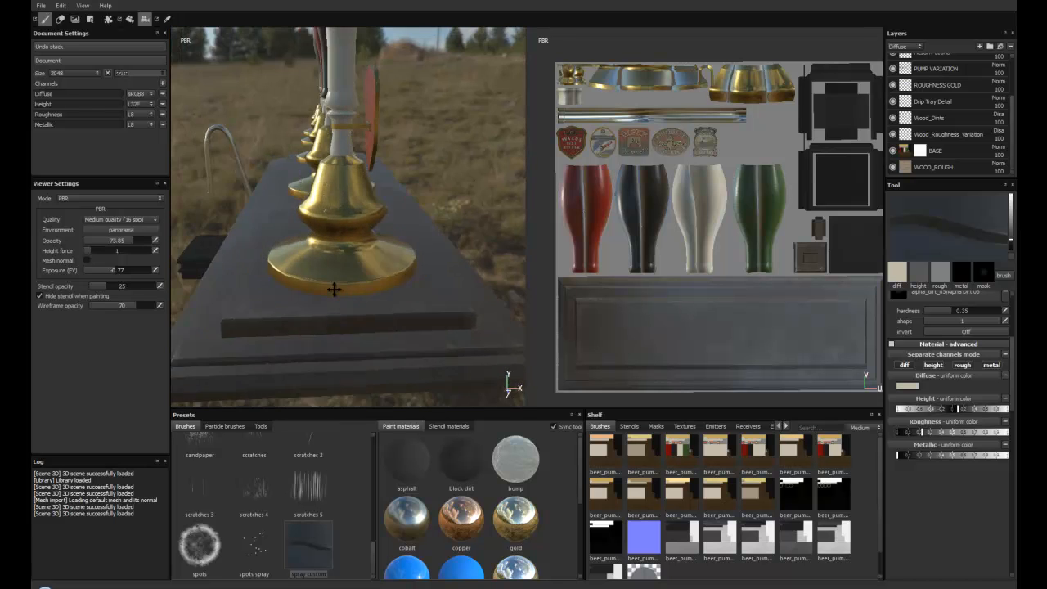
left_click_drag(410, 284, 286, 260, "alt")
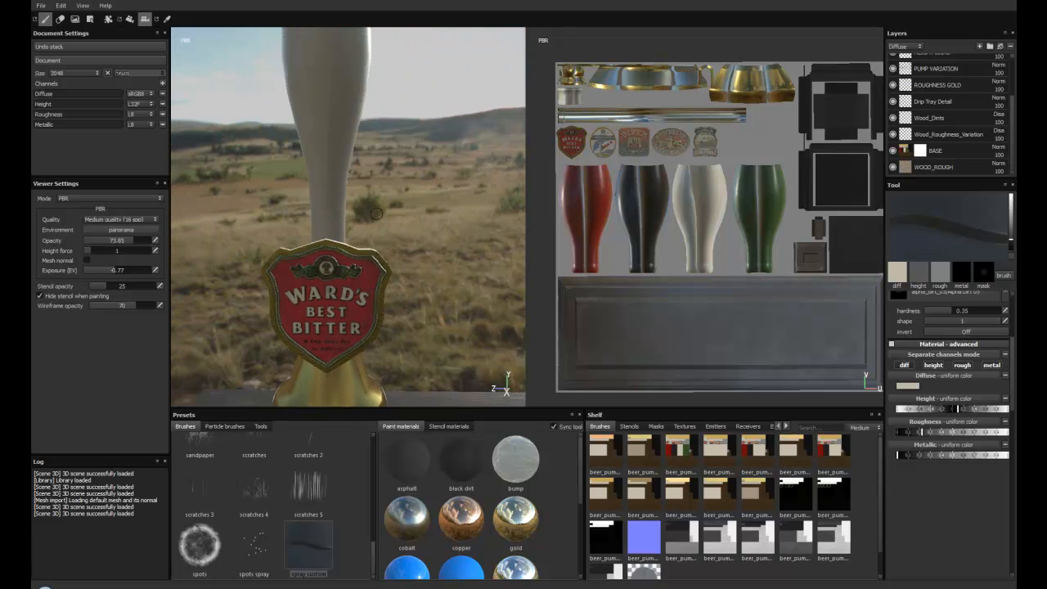
left_click_drag(380, 302, 300, 256, "alt")
left_click_drag(383, 280, 335, 278, "alt")
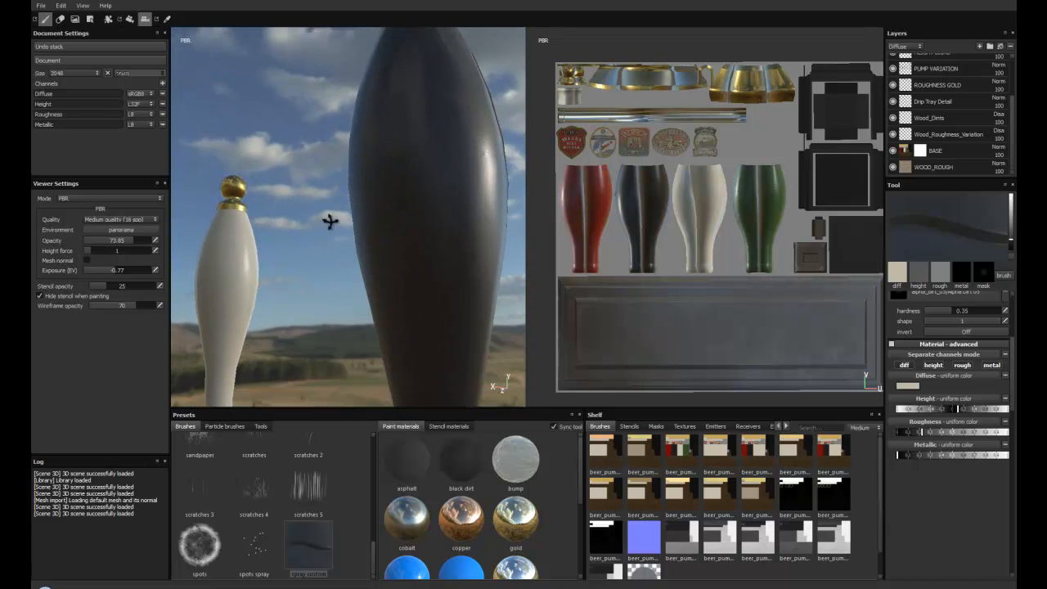
Step: Examine the surface reflections on the white, red and black pump handles up close
left_click_drag(404, 197, 411, 177, "alt")
left_click_drag(381, 222, 295, 213, "alt")
left_click_drag(428, 243, 341, 229, "alt")
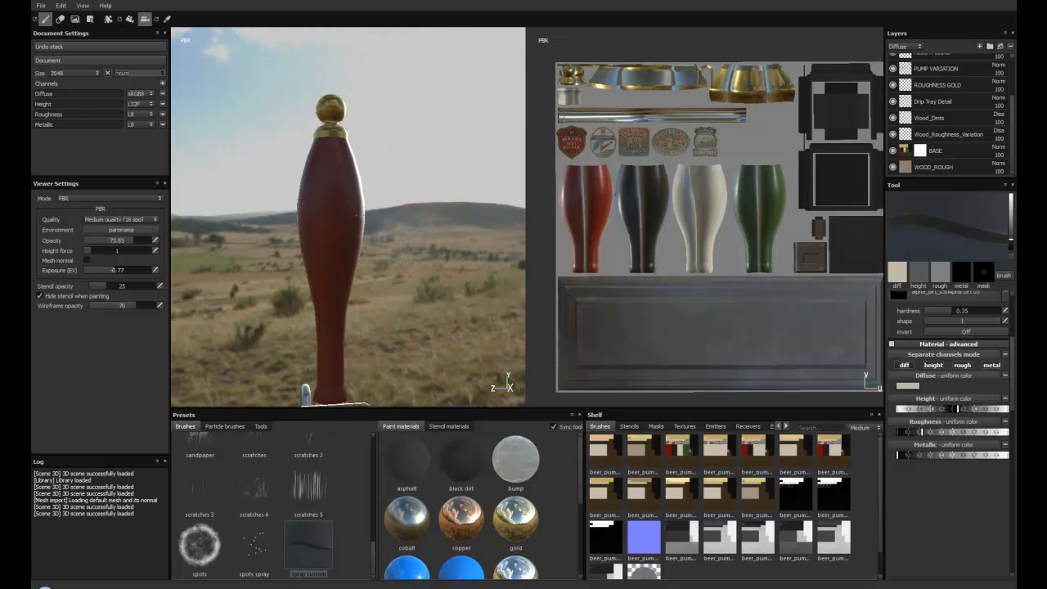
right_click_drag(376, 218, 447, 293, "alt")
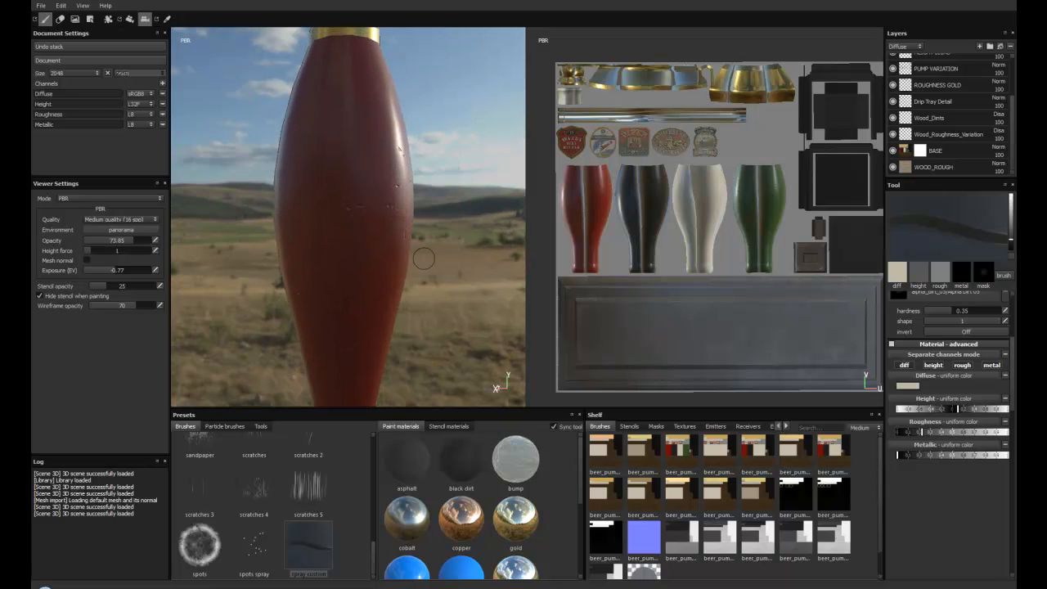
mouse_move(423, 258)
left_mouse_down("alt")
mouse_move(334, 241)
mouse_move(346, 350)
mouse_move(402, 234)
mouse_move(435, 245)
left_mouse_up("alt")
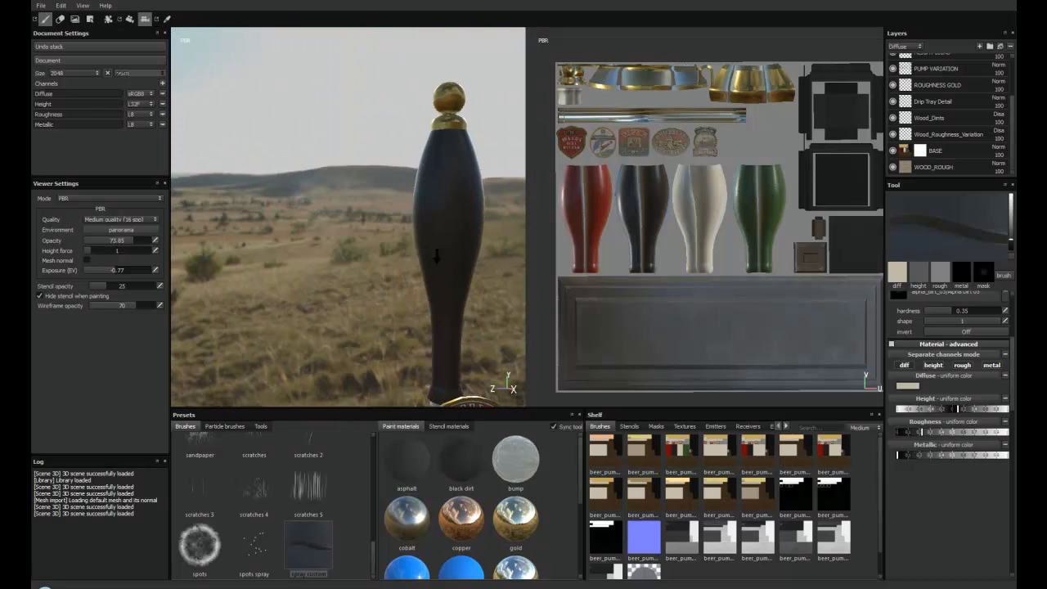
left_click_drag(362, 219, 383, 222, "alt")
right_click_drag(383, 221, 460, 275, "alt")
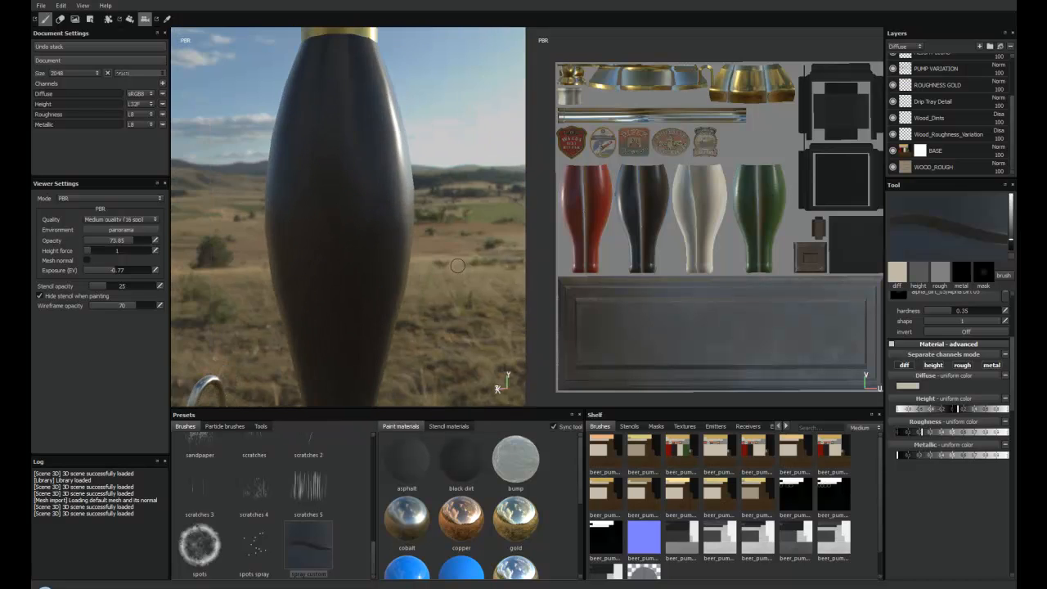
Step: Locate the fingerprint brush in the brush presets while viewing the pump handles
mouse_move(304, 209)
left_mouse_down("alt")
mouse_move(299, 169)
mouse_move(357, 199)
mouse_move(423, 183)
mouse_move(389, 162)
mouse_move(431, 199)
mouse_move(469, 163)
mouse_move(423, 133)
mouse_move(389, 157)
mouse_move(385, 189)
mouse_move(355, 203)
mouse_move(385, 222)
mouse_move(437, 206)
mouse_move(355, 169)
left_mouse_up("alt")
left_click_drag(377, 551, 373, 520)
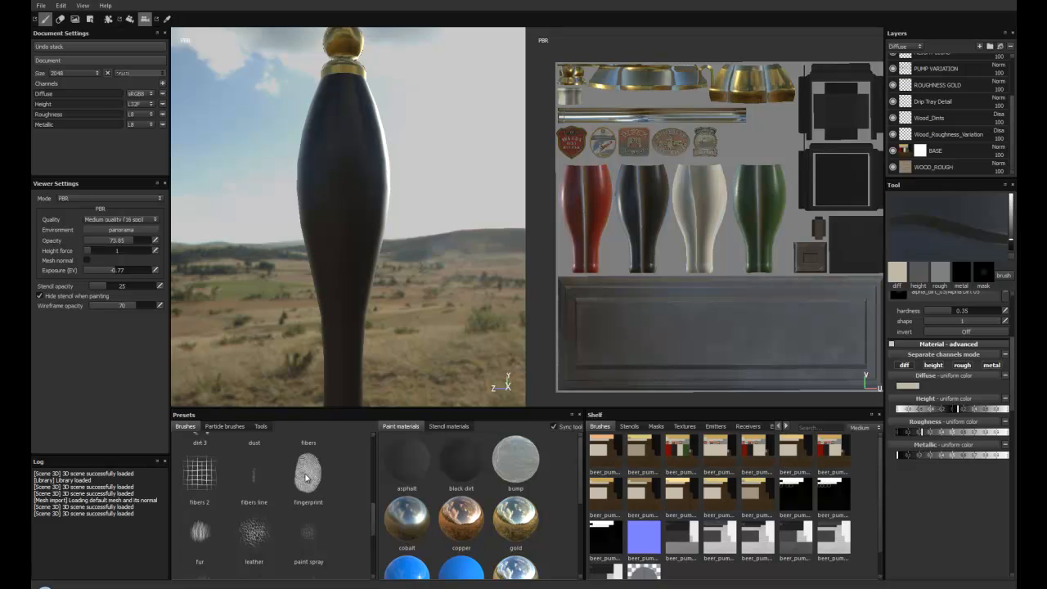
mouse_move(389, 205)
left_mouse_down("alt")
mouse_move(406, 205)
mouse_move(389, 200)
left_mouse_up("alt")
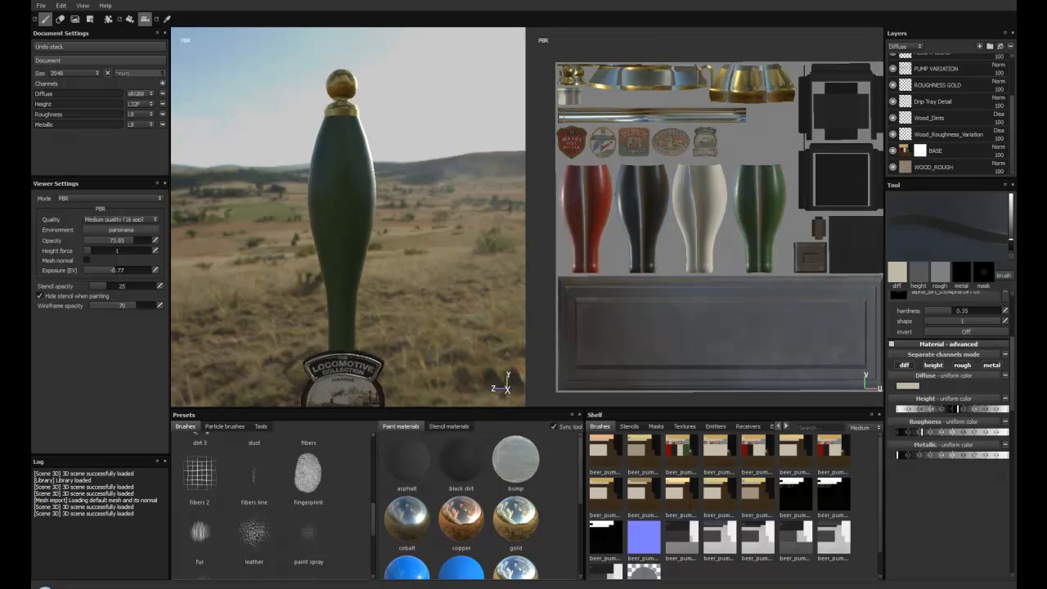
Step: Examine the pump handles and signs along the row, including the Signal Light pump, and view the whole model
left_click_drag(324, 236, 342, 196, "alt")
left_click_drag(395, 232, 418, 215, "alt")
right_click_drag(419, 274, 420, 295, "alt")
left_click_drag(361, 236, 405, 222, "alt")
middle_click_drag(405, 223, 470, 226, "alt")
right_click_drag(469, 226, 426, 233, "alt")
mouse_move(425, 233)
left_mouse_down("alt")
mouse_move(405, 207)
mouse_move(415, 245)
left_mouse_up("alt")
right_click_drag(415, 245, 393, 250, "alt")
left_click_drag(393, 250, 388, 232, "alt")
right_click_drag(387, 232, 378, 233, "alt")
mouse_move(378, 233)
left_mouse_down("alt")
mouse_move(364, 250)
mouse_move(383, 233)
mouse_move(355, 233)
mouse_move(294, 198)
mouse_move(289, 168)
mouse_move(273, 193)
mouse_move(318, 186)
left_mouse_up("alt")
left_click_drag(430, 297, 296, 261, "alt")
left_click_drag(488, 257, 329, 231, "alt")
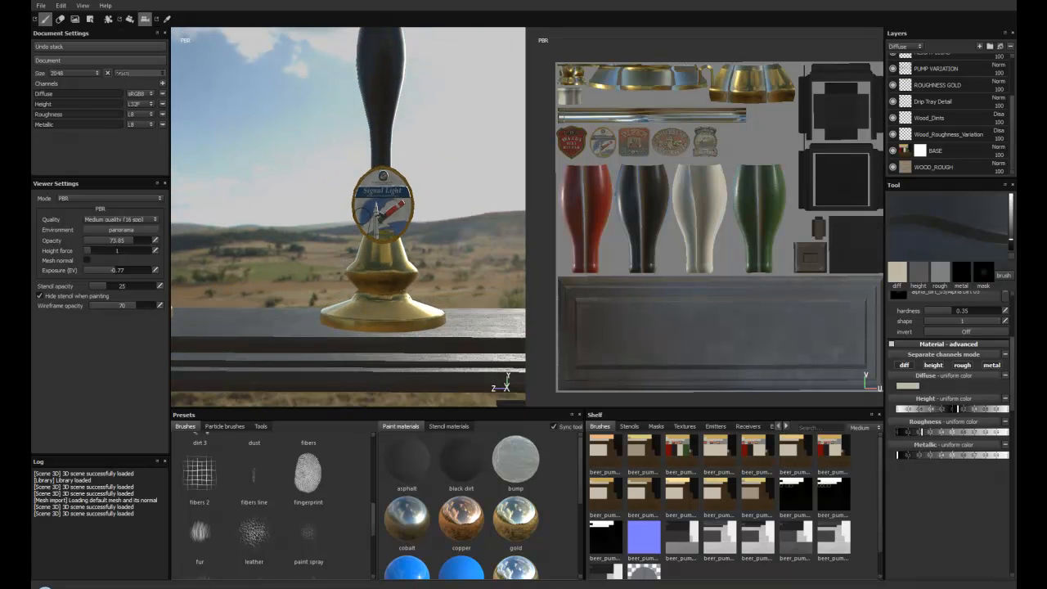
middle_click_drag(329, 230, 324, 263, "alt")
right_click_drag(324, 263, 358, 239, "alt")
left_click_drag(362, 260, 326, 219, "alt")
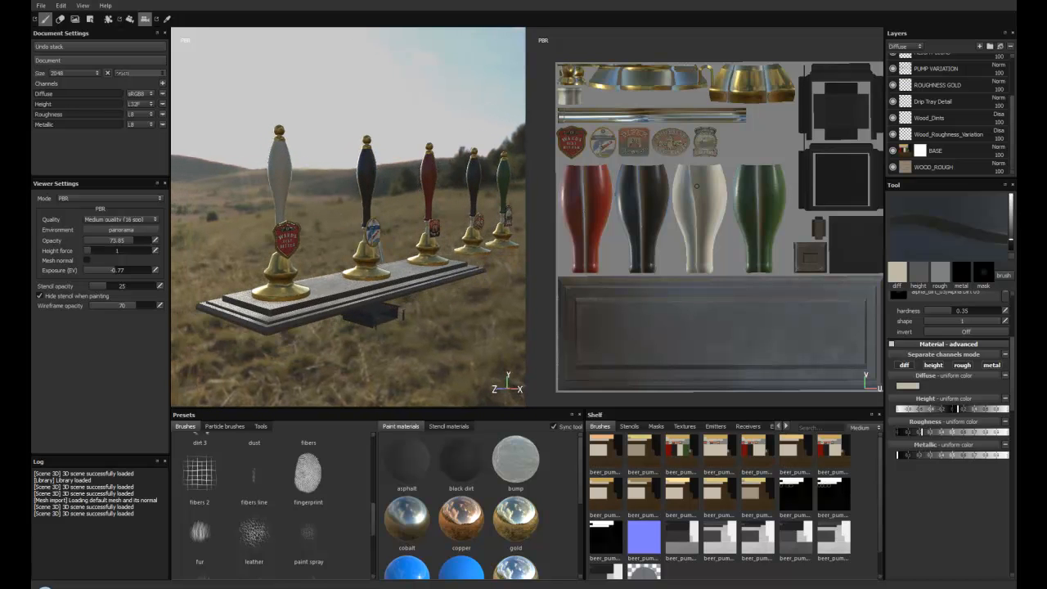
Step: Check what the SCREWS layer adds to the spout's mounting bracket by toggling the layer's visibility
scroll(946, 63, "up", 3)
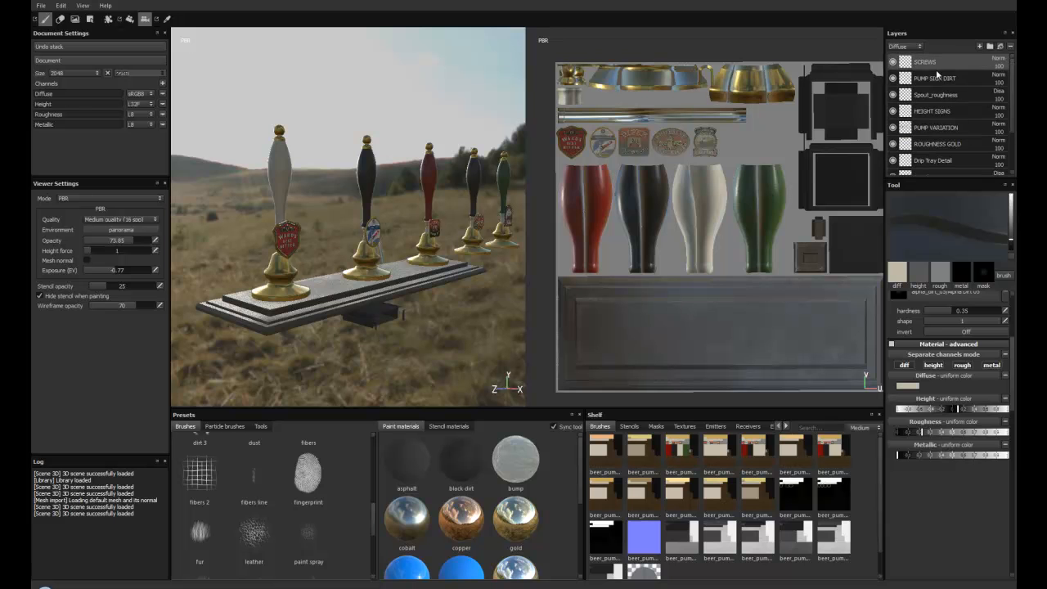
left_click_drag(317, 205, 399, 204, "alt")
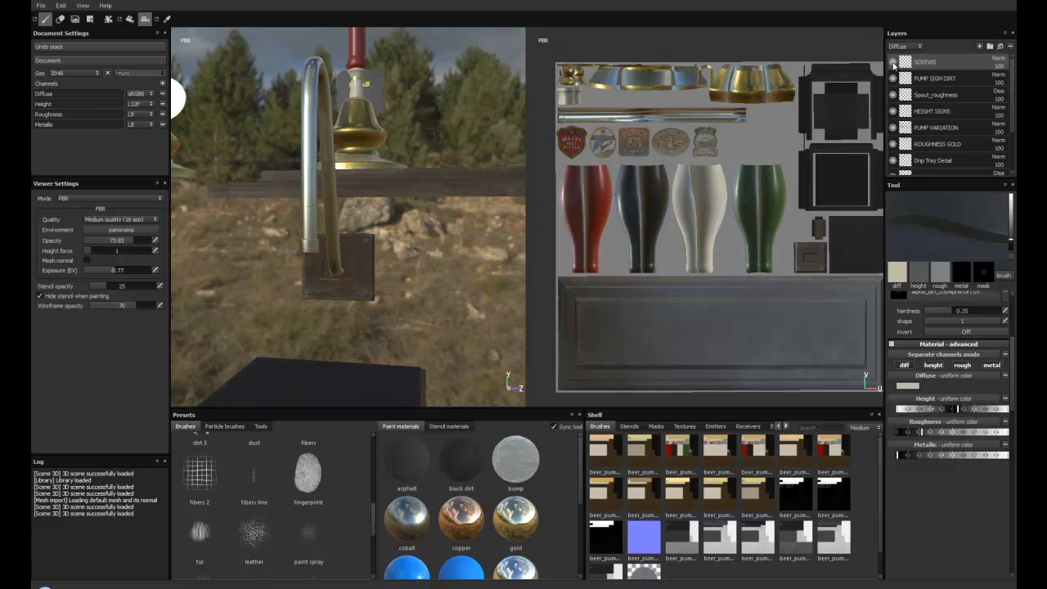
left_click(892, 63)
left_click_drag(425, 263, 514, 373, "alt")
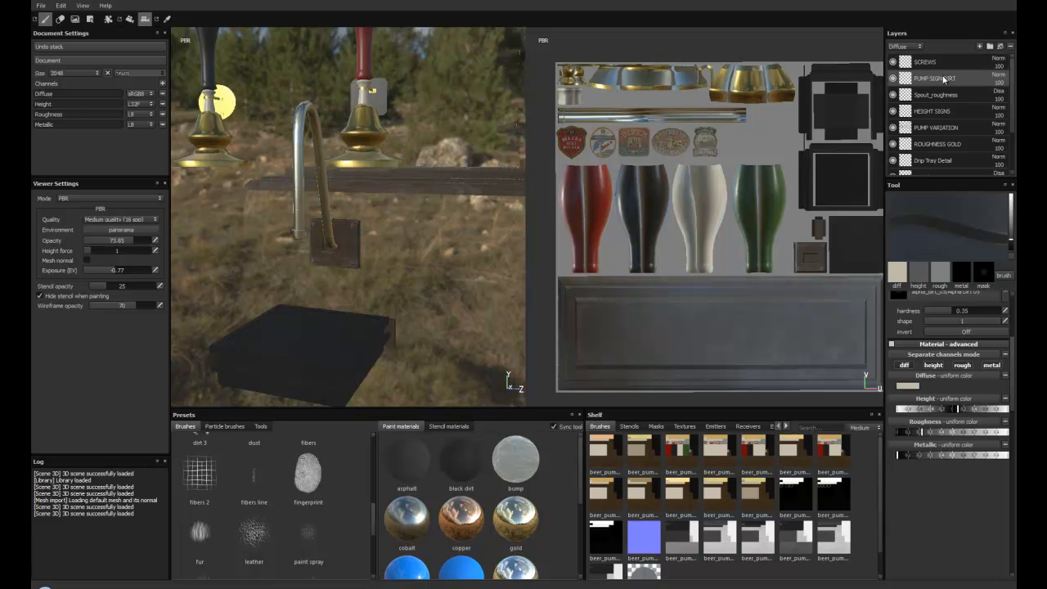
Step: Select the PUMP SIGN DIRT layer and examine the dirt on the Ward's Best Bitter sign up close
left_click_drag(398, 138, 278, 172, "alt")
right_click_drag(278, 171, 266, 188, "alt")
left_click_drag(294, 179, 376, 205, "alt")
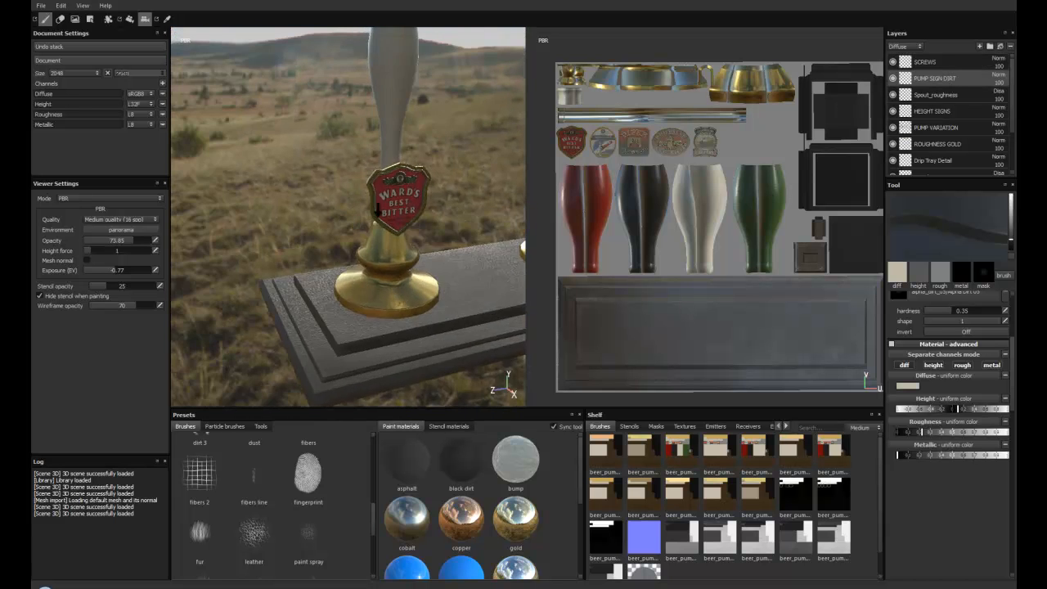
right_click_drag(382, 205, 409, 227, "alt")
middle_click_drag(442, 192, 414, 233, "alt")
right_click_drag(414, 233, 444, 266, "alt")
left_click_drag(444, 267, 468, 227, "alt")
right_click_drag(468, 227, 481, 296, "alt")
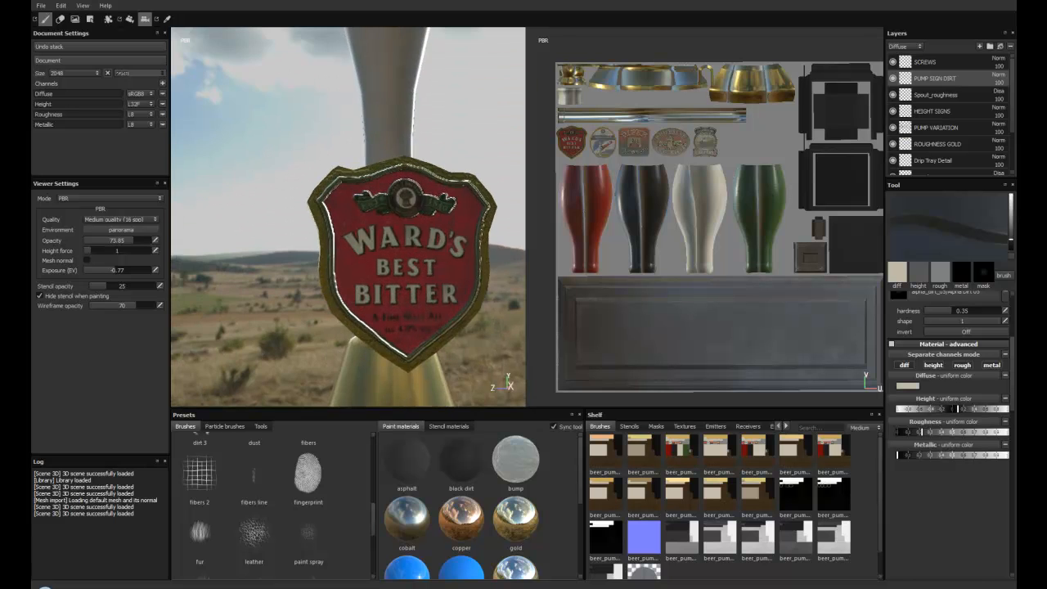
middle_click_drag(480, 296, 441, 272, "alt")
left_click_drag(442, 272, 429, 246, "alt")
right_click_drag(429, 245, 441, 266, "alt")
left_click_drag(442, 265, 442, 194, "alt")
right_click_drag(435, 212, 417, 197, "alt")
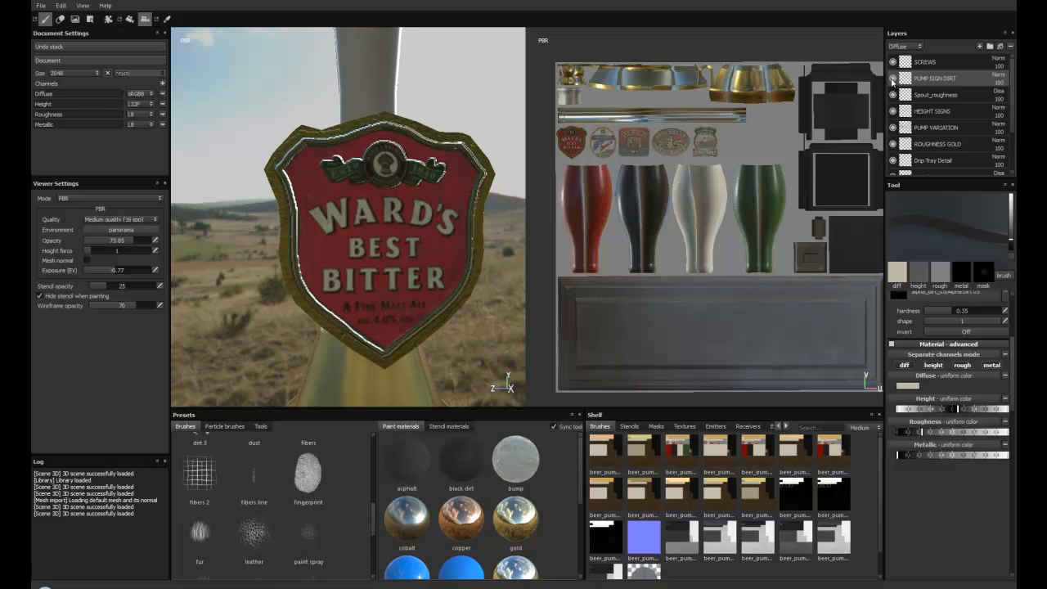
left_click_drag(412, 174, 406, 198, "alt")
right_click_drag(405, 198, 388, 182, "alt")
middle_click_drag(389, 182, 359, 177, "alt")
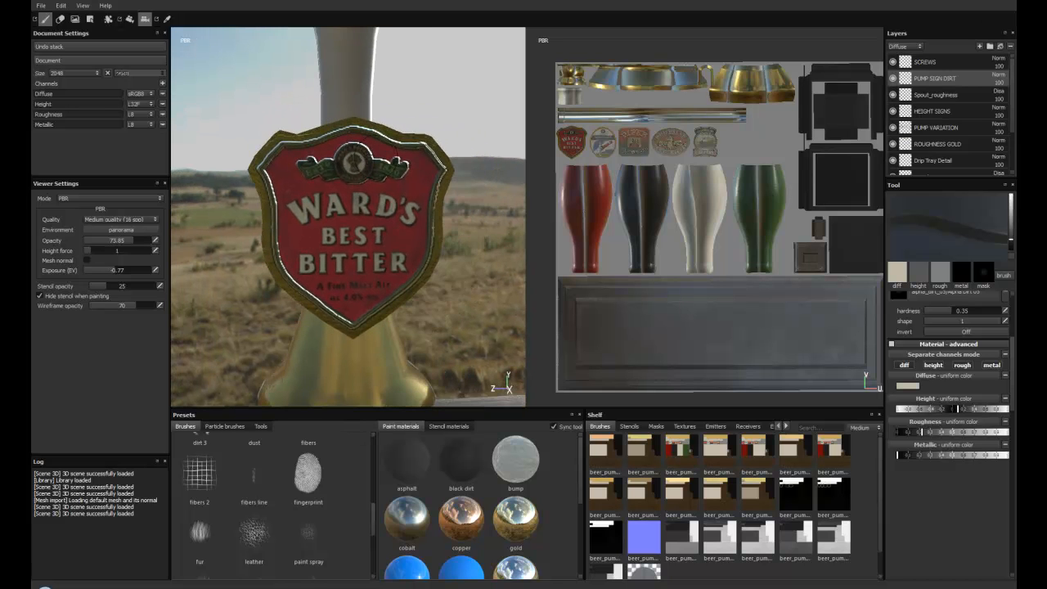
Step: Display only the diffuse channel and examine the colours of the Ward's Best Bitter sign up close
key("c")
left_click_drag(395, 178, 347, 175, "alt")
left_click_drag(414, 227, 387, 225, "alt")
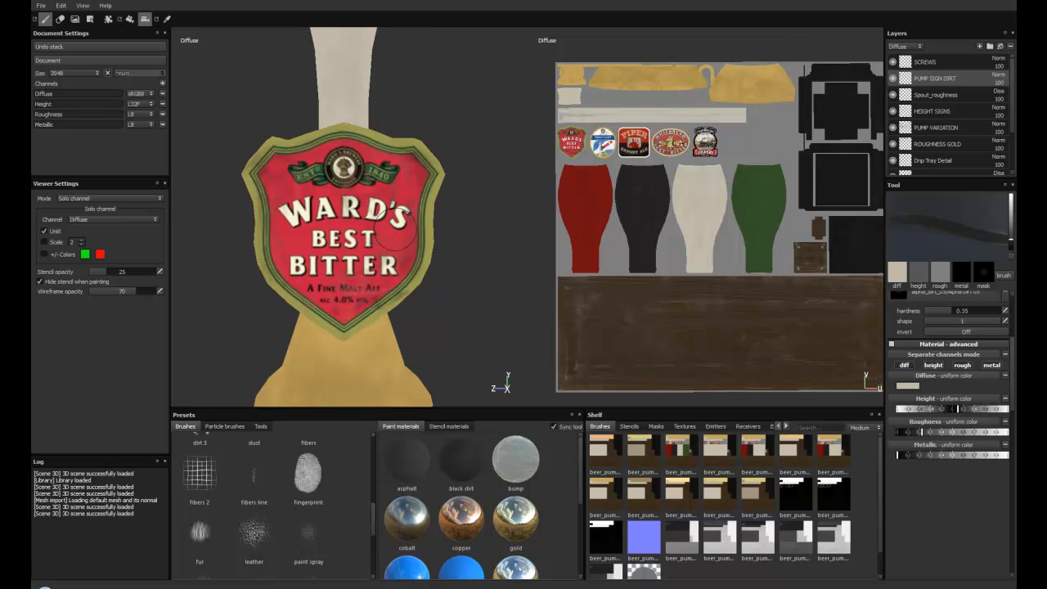
left_click_drag(338, 175, 358, 184, "alt")
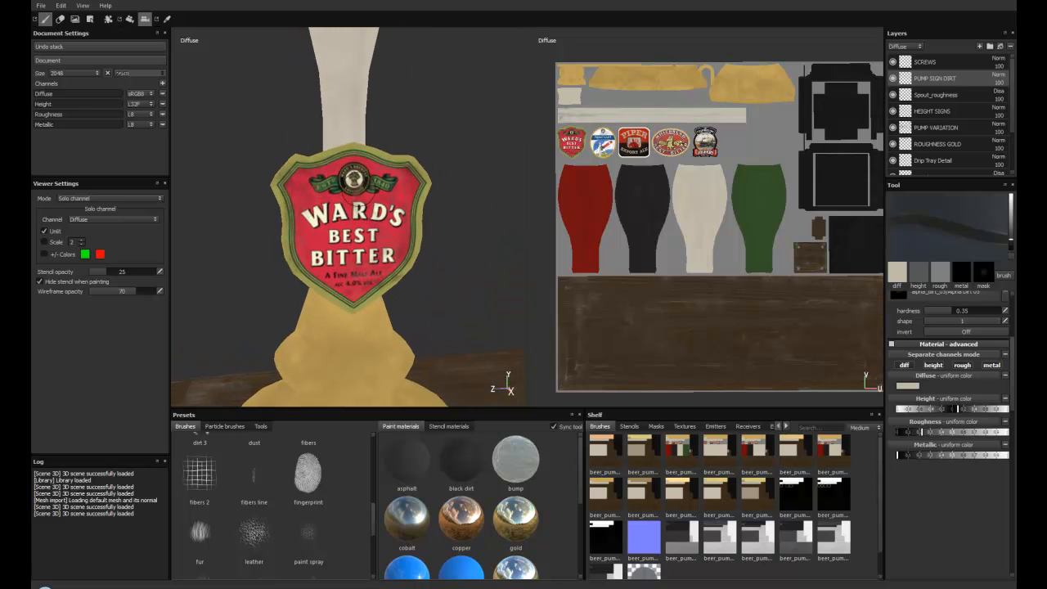
left_click_drag(333, 232, 307, 188, "alt")
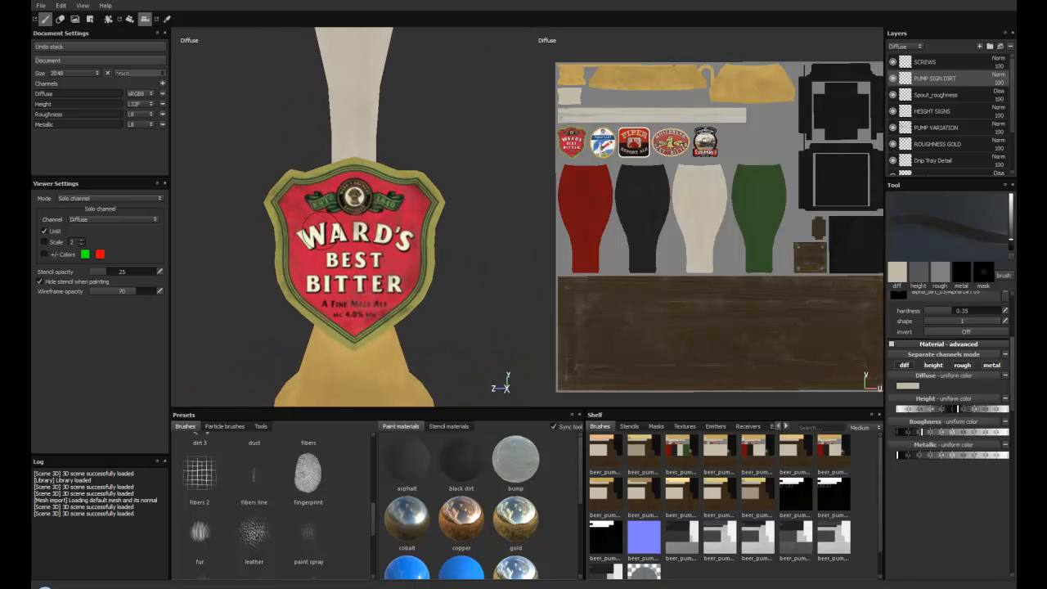
right_click_drag(304, 215, 297, 180, "alt")
middle_click_drag(297, 180, 296, 139, "alt")
left_click_drag(295, 139, 330, 191, "alt")
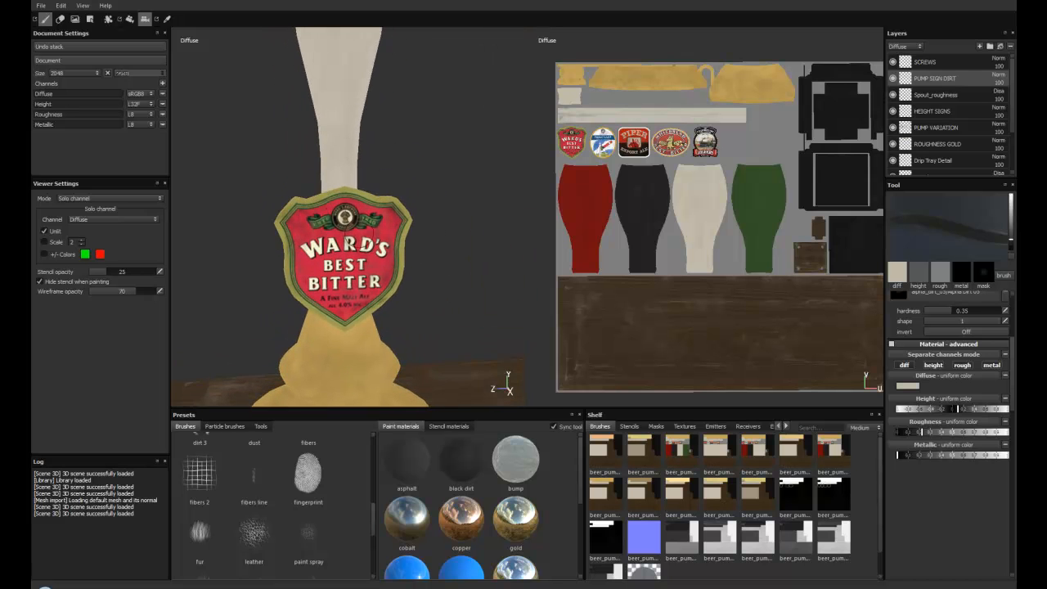
Step: Sample the red of the Ward's Best Bitter sign in the diffuse view as the brush's diffuse colour
middle_click_drag(349, 225, 348, 192, "alt")
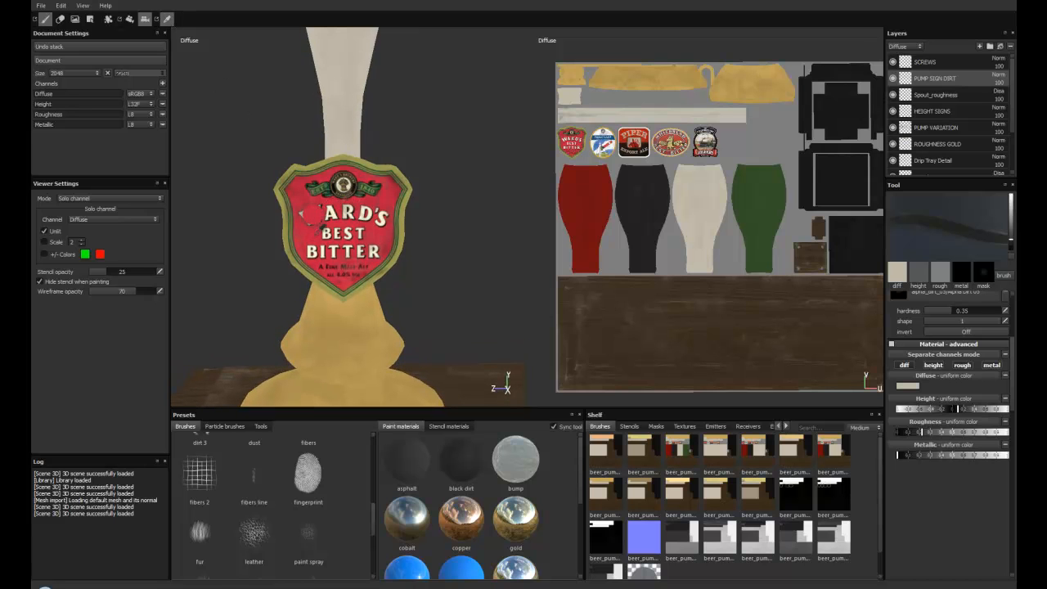
left_click(304, 215)
left_click_drag(318, 170, 300, 160, "alt")
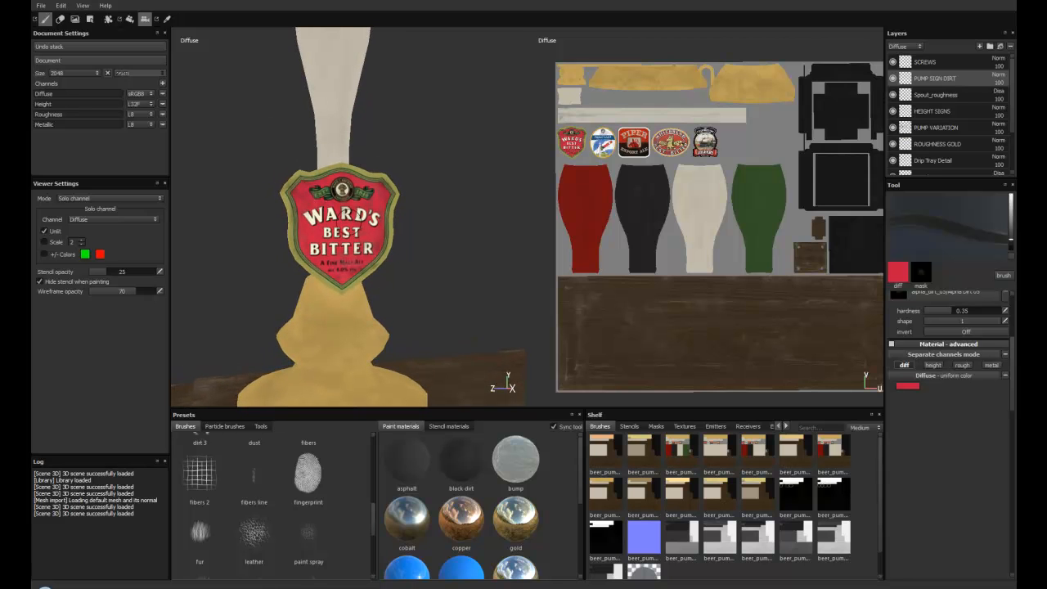
Step: Return to the full material view and sample the Ward's sign's complete material, including height, roughness and metallic
key("m")
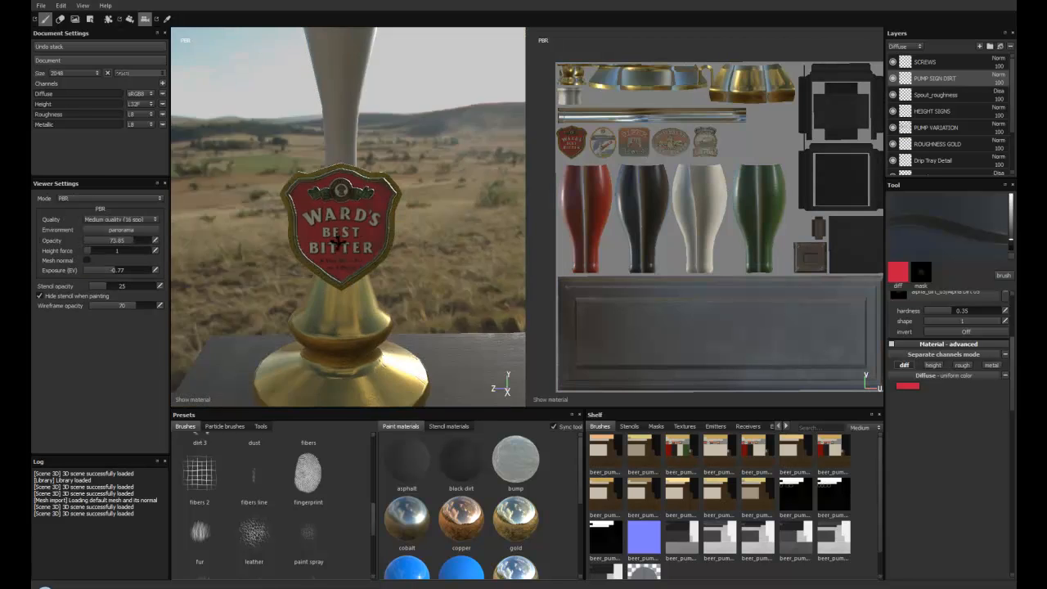
left_click_drag(364, 231, 378, 239, "alt")
left_click_drag(356, 173, 338, 219, "alt")
left_click(166, 20)
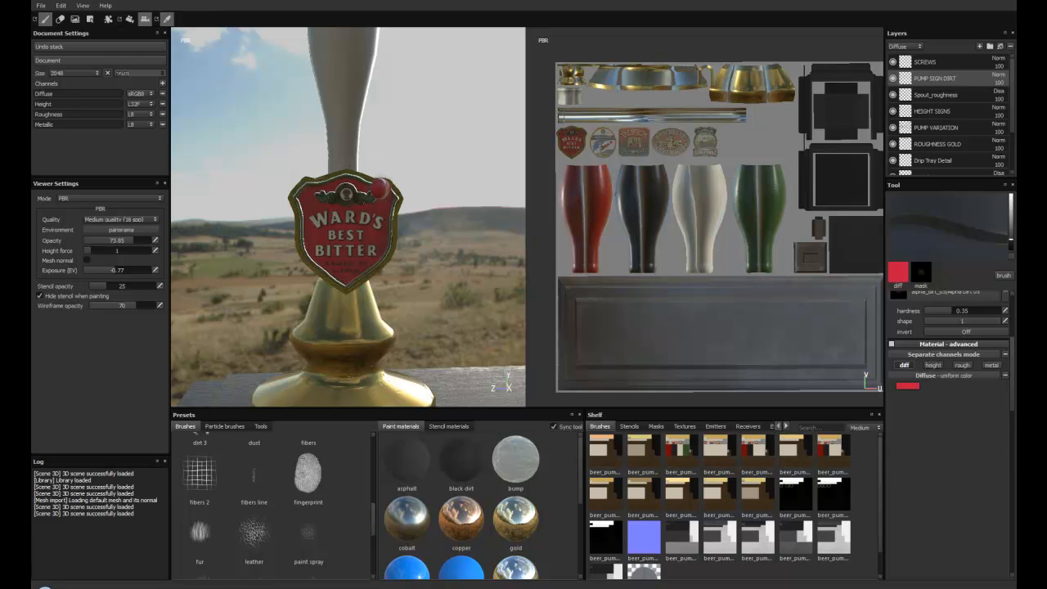
left_click(381, 205)
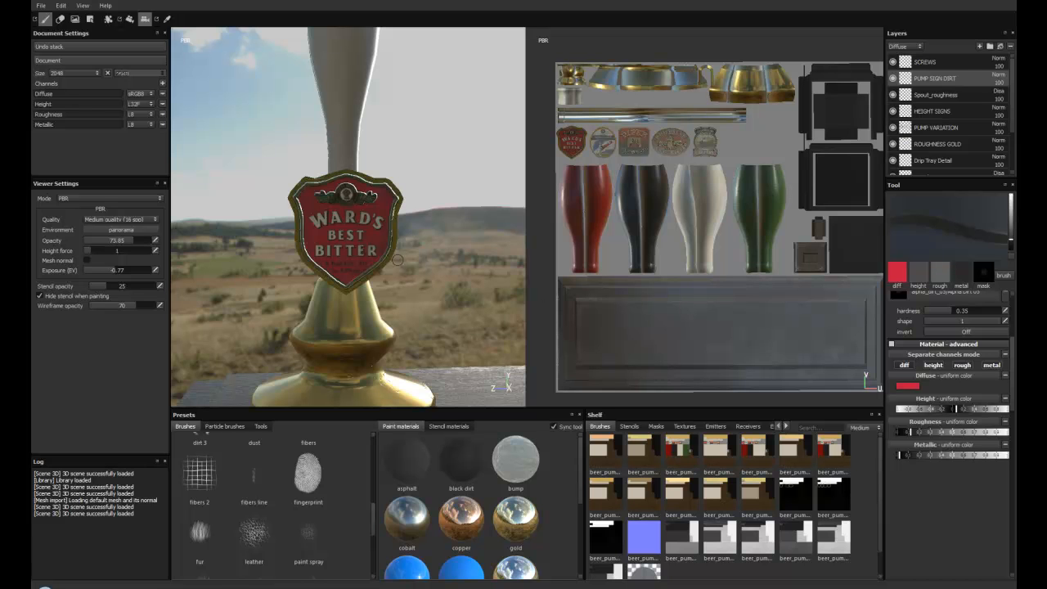
left_click_drag(316, 210, 319, 221, "alt")
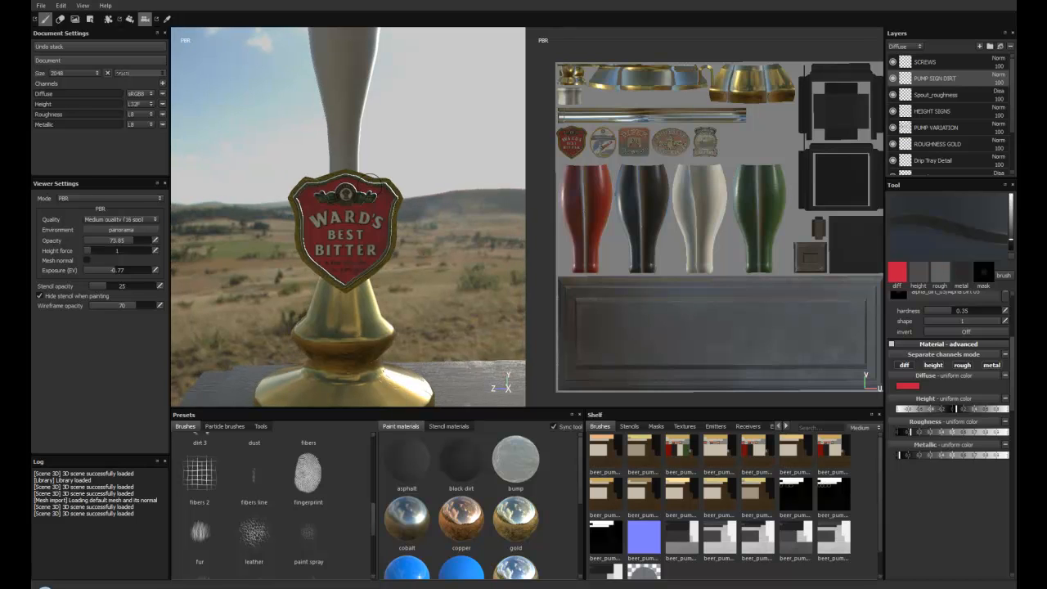
Step: Display the diffuse channel again and sample a red from the Ward's sign for diffuse painting only
key("c")
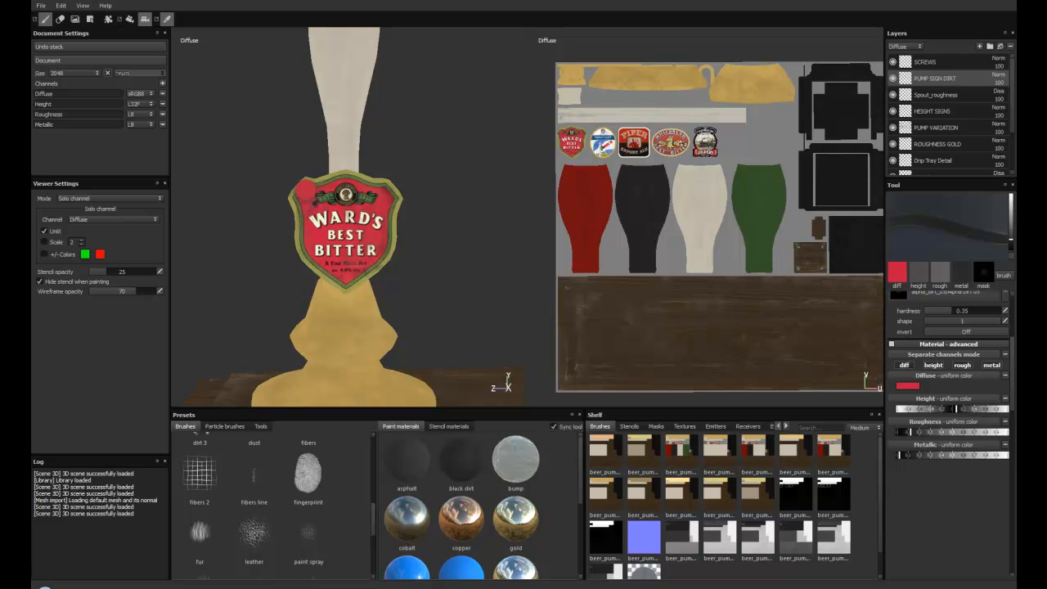
left_click(309, 210)
left_click_drag(444, 283, 439, 284, "alt")
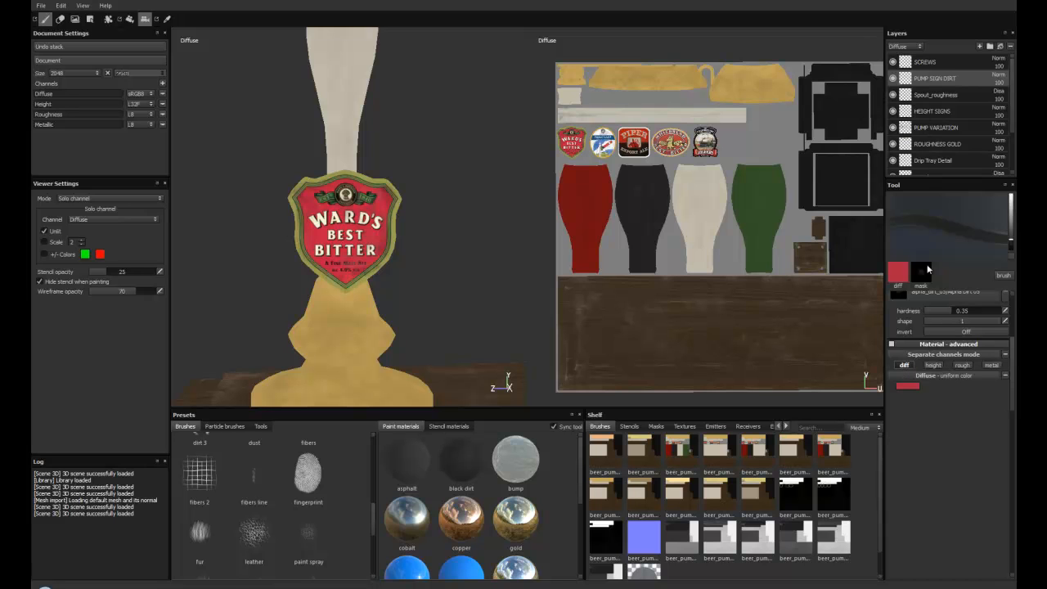
Step: Check the PUMP SIGN DIRT layer's blending mode options for the Height channel and set the layer list back to Diffuse
left_click(919, 47)
left_click(912, 61)
left_click(999, 75)
left_click(997, 80)
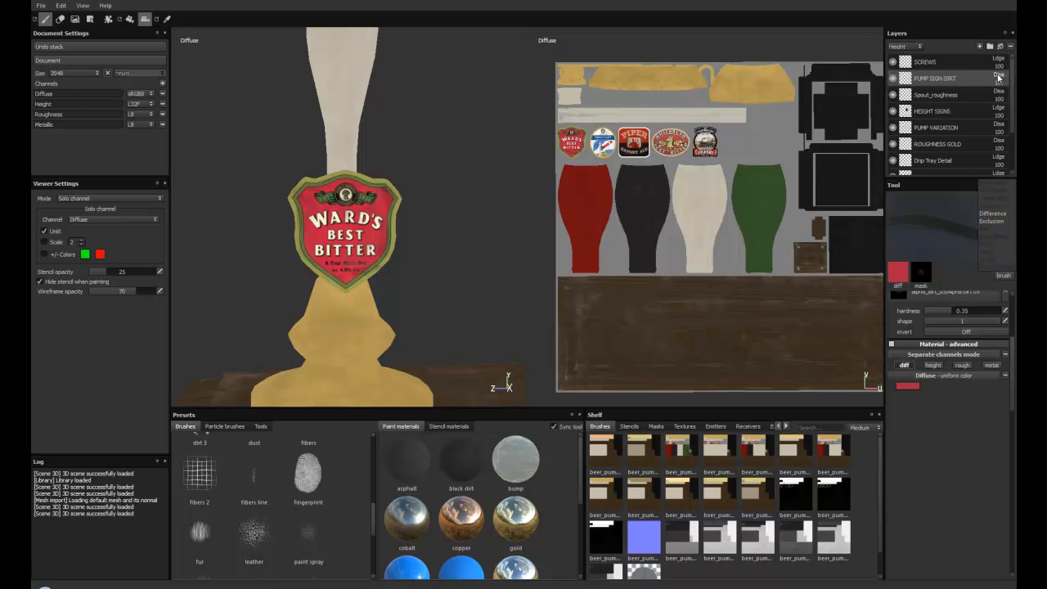
left_click(909, 49)
left_click(910, 53)
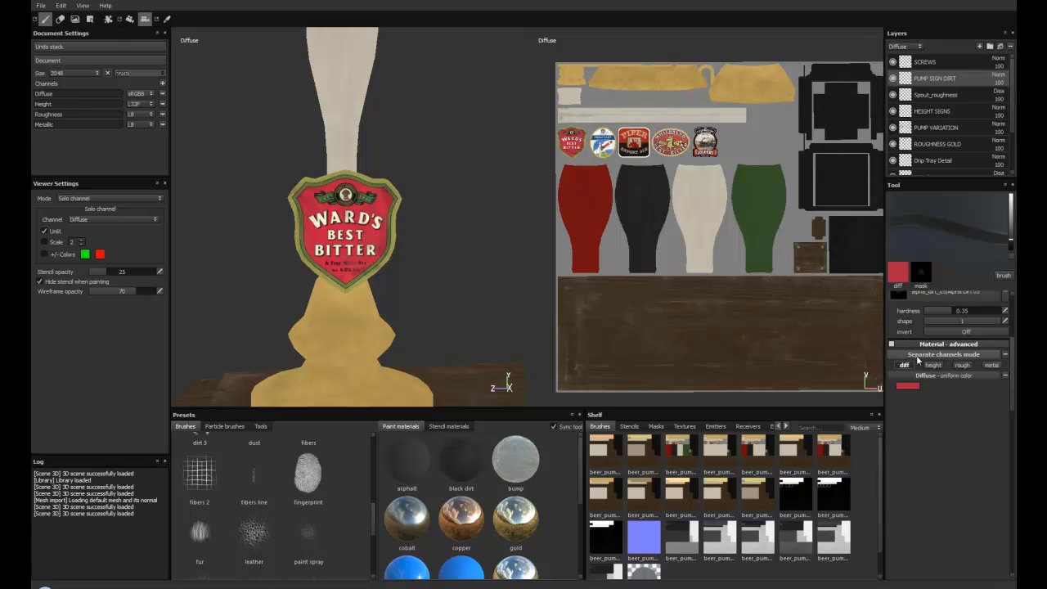
Step: Examine the Ward's sign in the diffuse view and compare it with the height channel display
left_click_drag(325, 199, 324, 239, "alt")
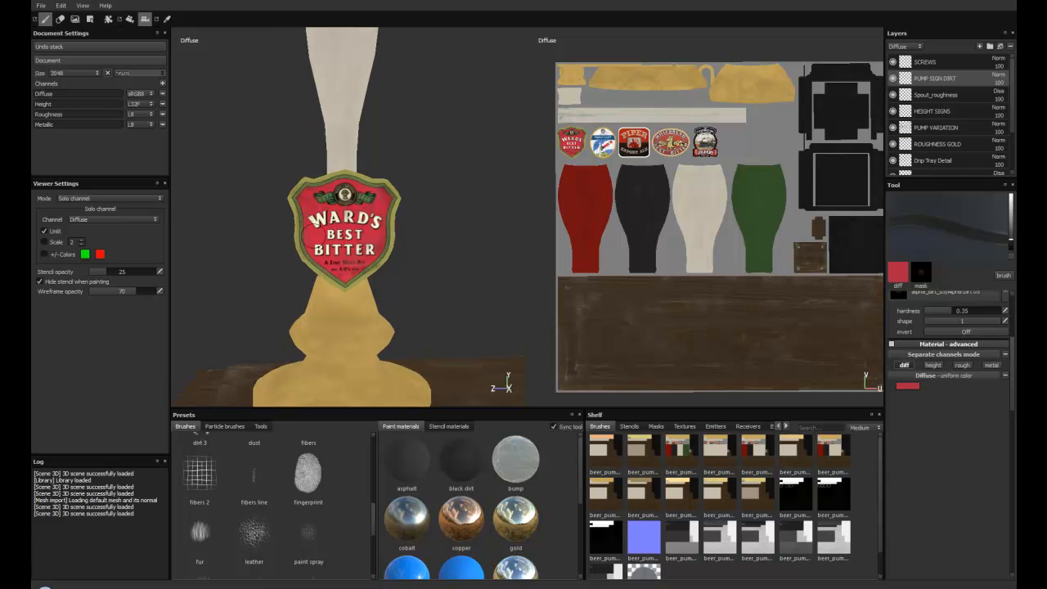
middle_click_drag(325, 240, 337, 233, "alt")
mouse_move(337, 233)
right_mouse_down("alt")
mouse_move(371, 278)
mouse_move(351, 247)
right_mouse_up("alt")
left_click_drag(352, 248, 370, 257, "alt")
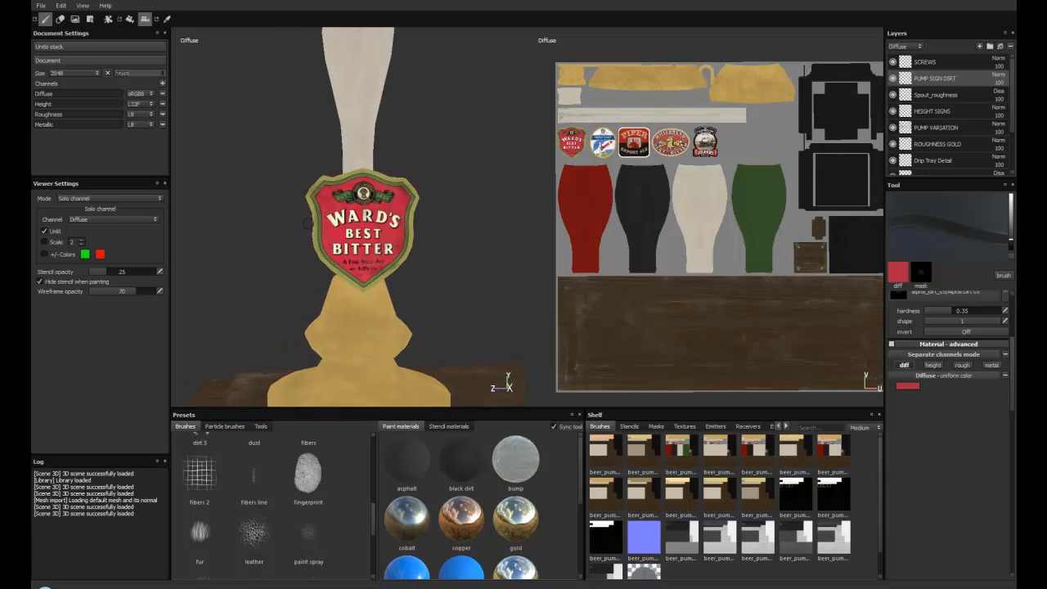
left_click_drag(307, 223, 318, 226, "alt")
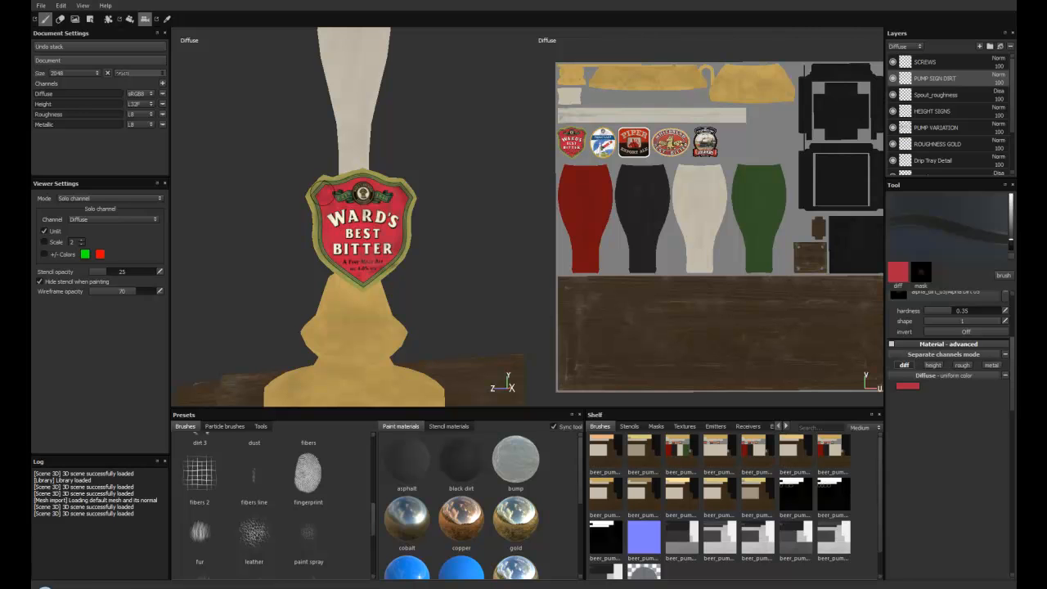
key("c")
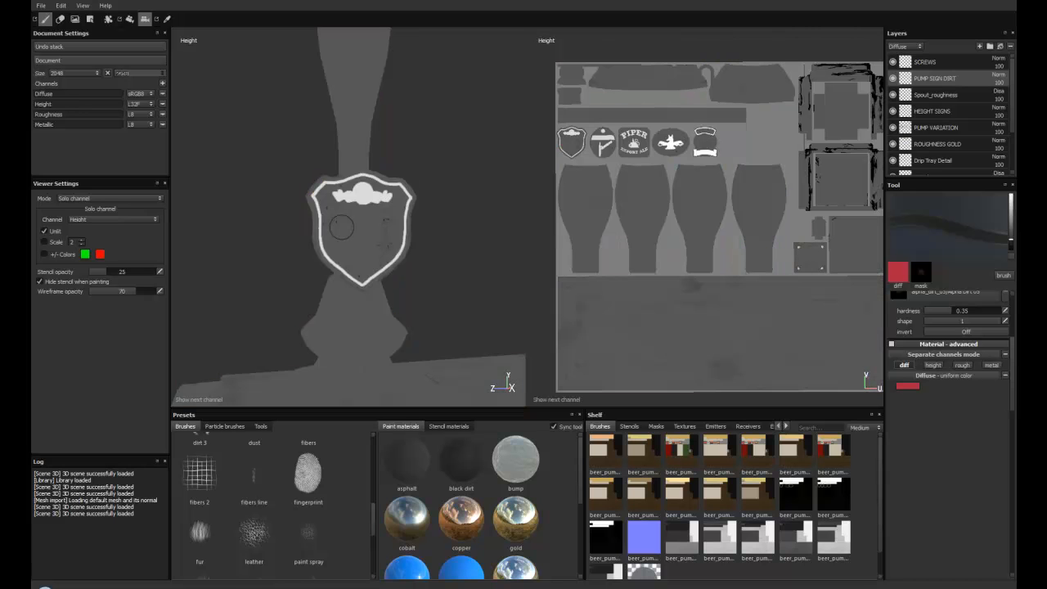
mouse_move(346, 227)
left_mouse_down("alt")
mouse_move(358, 238)
mouse_move(269, 234)
mouse_move(352, 226)
mouse_move(350, 211)
left_mouse_up("alt")
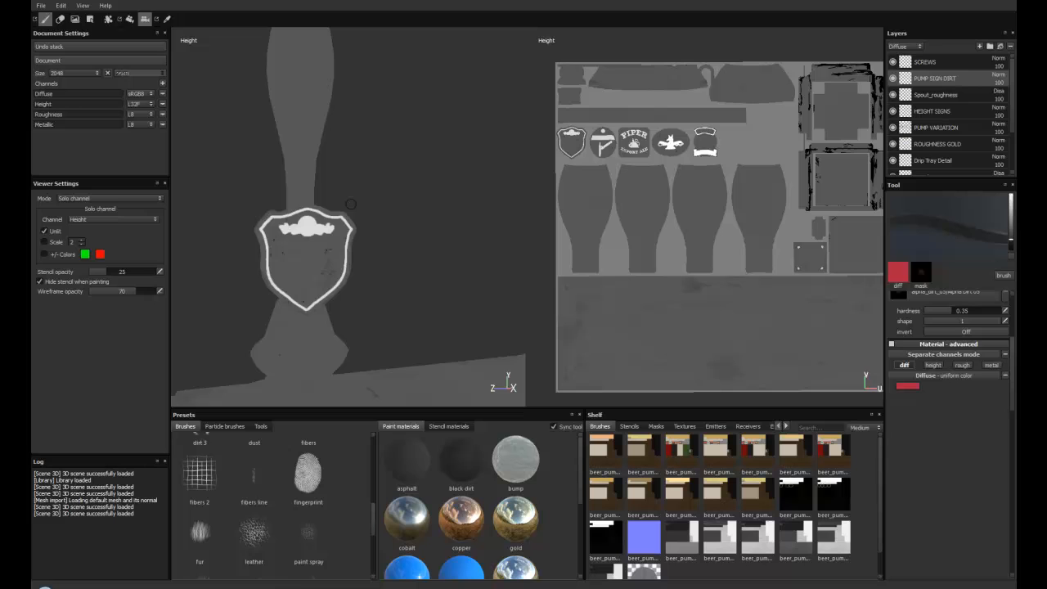
Step: Check what the HEIGHT SIGNS layer adds to the pump signs by toggling the layer's visibility
left_click(893, 111)
left_click(892, 112)
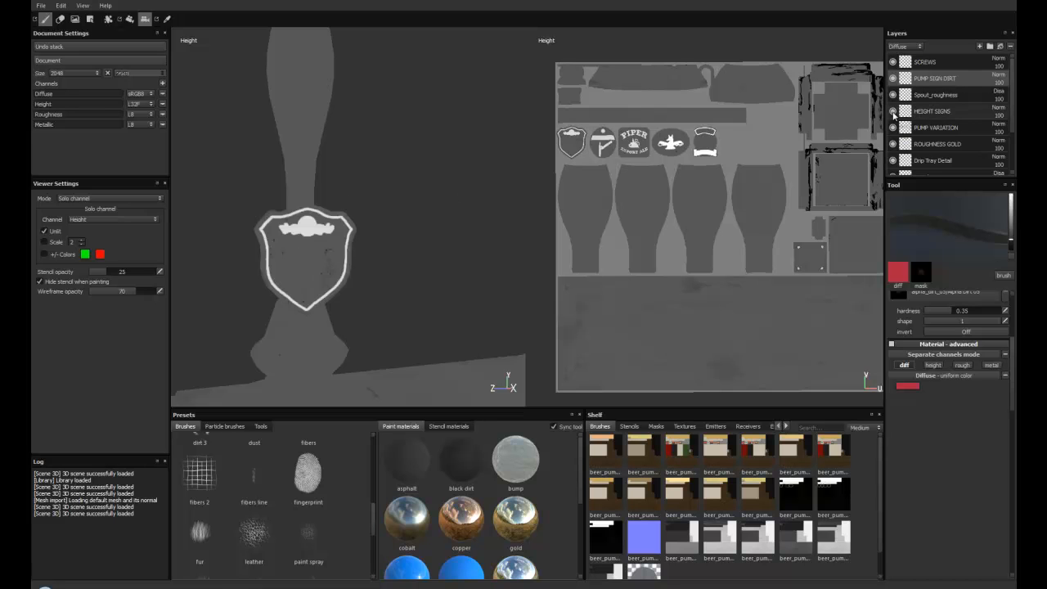
left_click(893, 111)
left_click(892, 111)
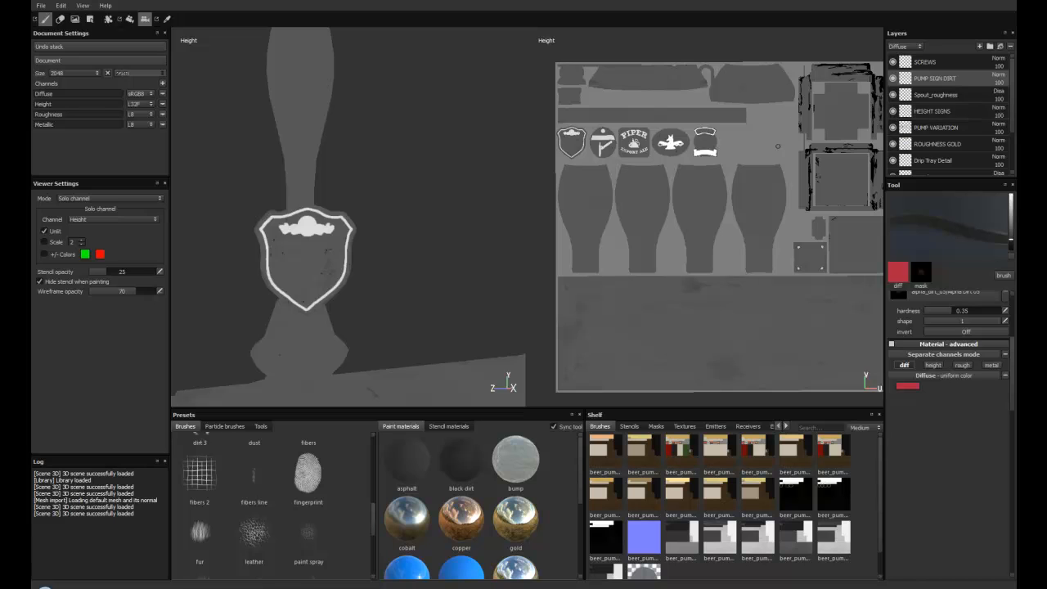
left_click(893, 112)
left_click(893, 111)
Step: Examine the height detail on the row of pump signs, including the oval sign with the animal emblem
left_click_drag(397, 177, 366, 215, "alt")
left_click_drag(431, 227, 304, 237, "alt")
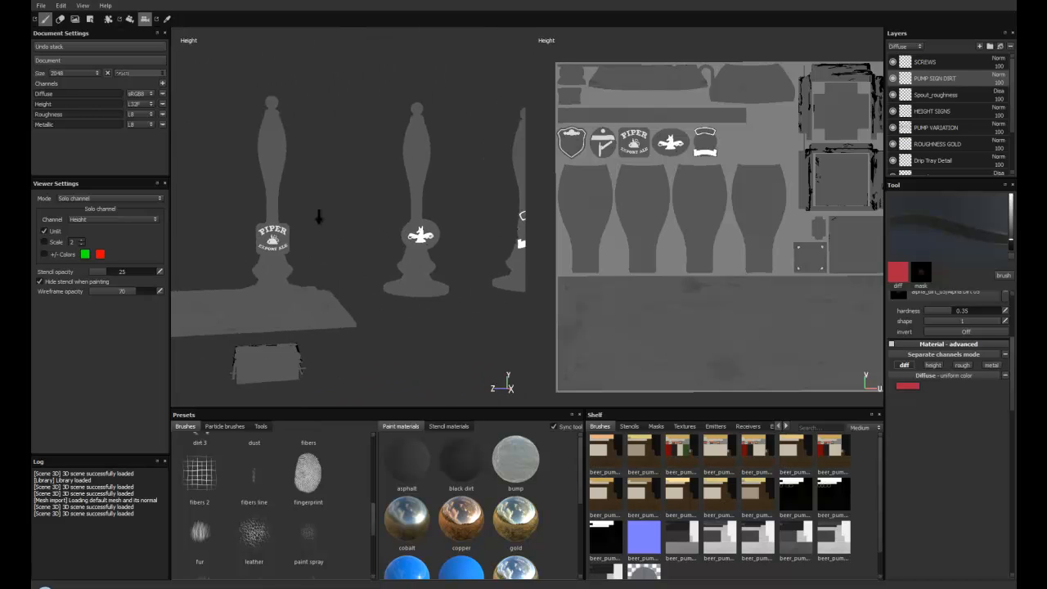
right_click_drag(351, 233, 415, 227, "alt")
middle_click_drag(416, 227, 352, 230, "alt")
mouse_move(352, 231)
left_mouse_down("alt")
mouse_move(366, 235)
mouse_move(315, 231)
left_mouse_up("alt")
right_click_drag(315, 231, 491, 278, "alt")
middle_click_drag(491, 278, 416, 260, "alt")
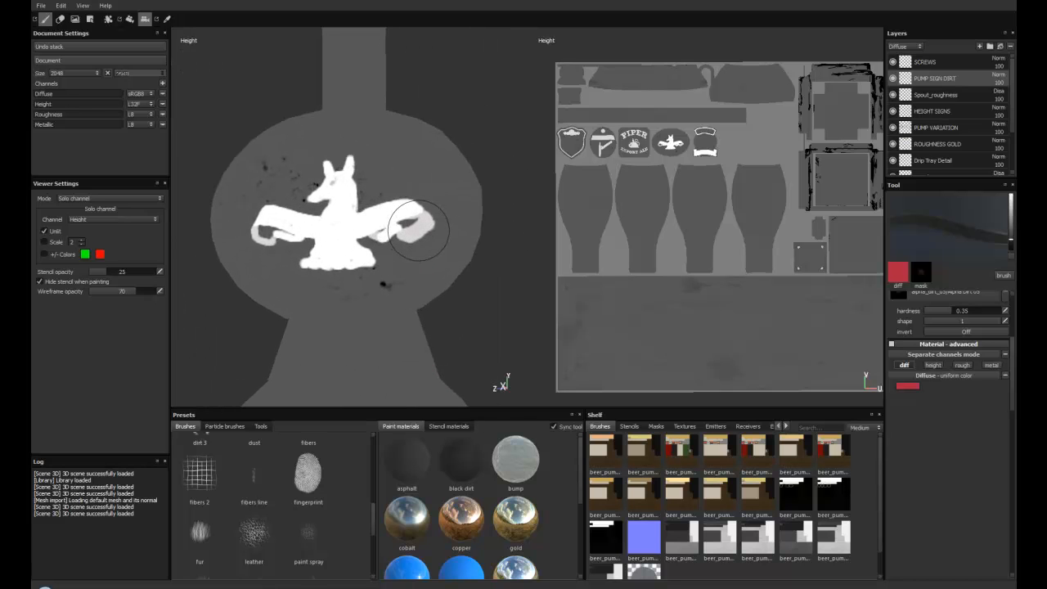
scroll(286, 212, "down", 2)
left_click_drag(287, 213, 395, 273, "alt")
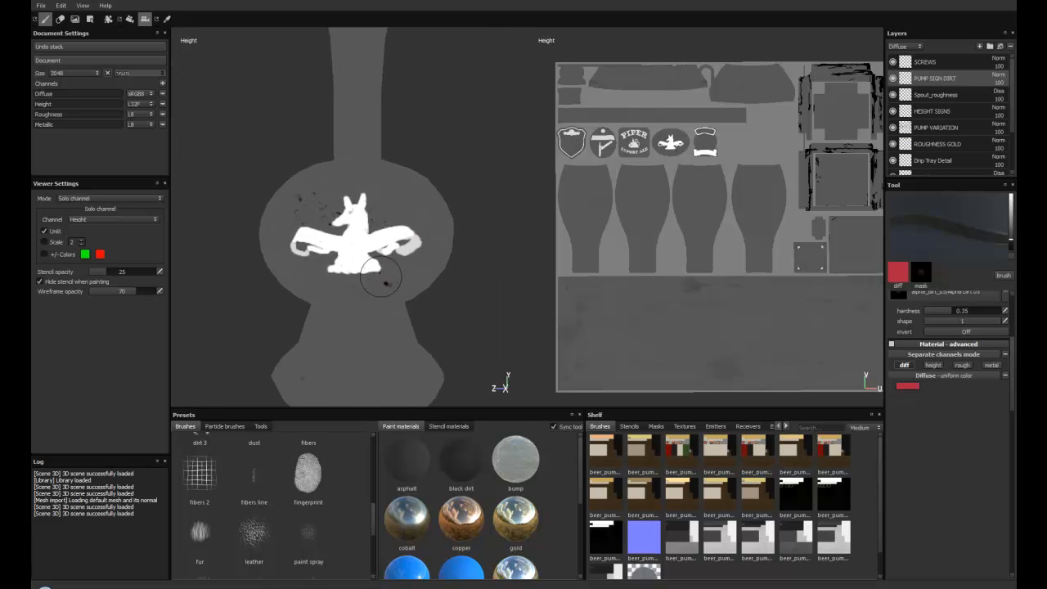
right_click_drag(395, 273, 316, 201, "alt")
left_click_drag(316, 201, 439, 254, "alt")
right_click_drag(439, 254, 274, 211, "alt")
middle_click_drag(274, 211, 425, 233, "alt")
right_click_drag(425, 233, 365, 199, "alt")
middle_click_drag(365, 199, 289, 208, "alt")
right_click_drag(384, 220, 368, 211, "alt")
middle_click_drag(368, 211, 397, 210, "alt")
right_click_drag(397, 210, 369, 191, "alt")
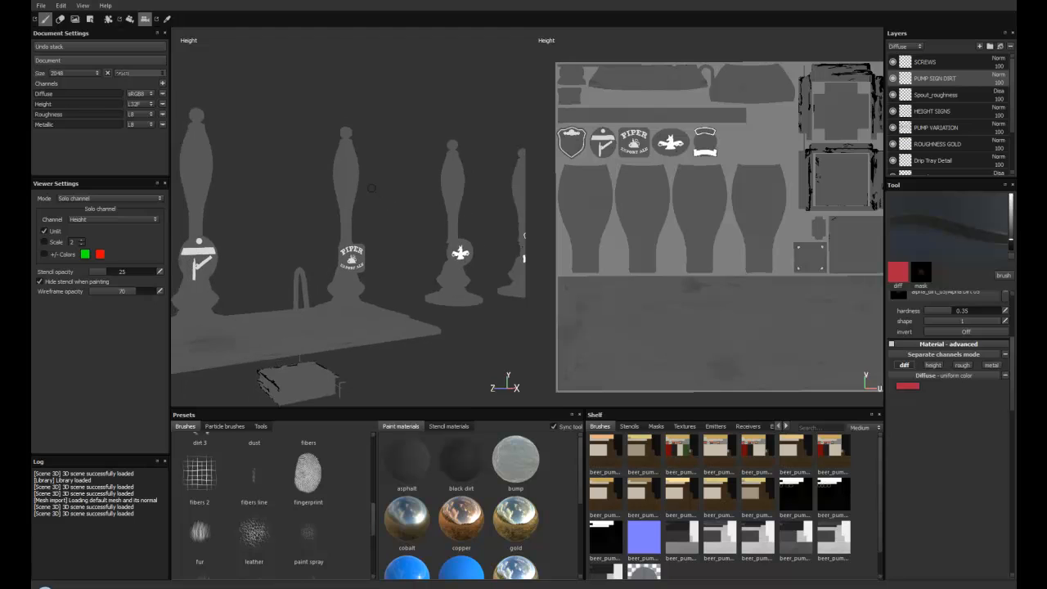
middle_click_drag(370, 190, 379, 194, "alt")
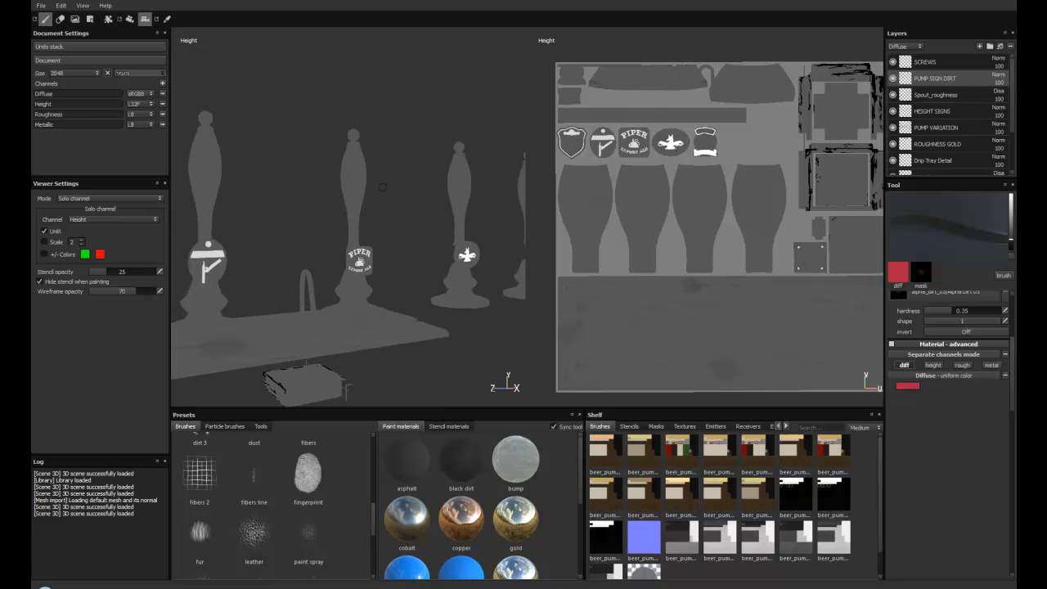
Step: Display the roughness channel and examine it across the pump handles, bases and wooden bar
key("c")
left_click_drag(294, 164, 314, 168, "alt")
right_click_drag(315, 169, 346, 201, "alt")
middle_click_drag(346, 201, 380, 160, "alt")
right_click_drag(379, 161, 389, 175, "alt")
middle_click_drag(389, 175, 360, 201, "alt")
left_click_drag(295, 249, 361, 268, "alt")
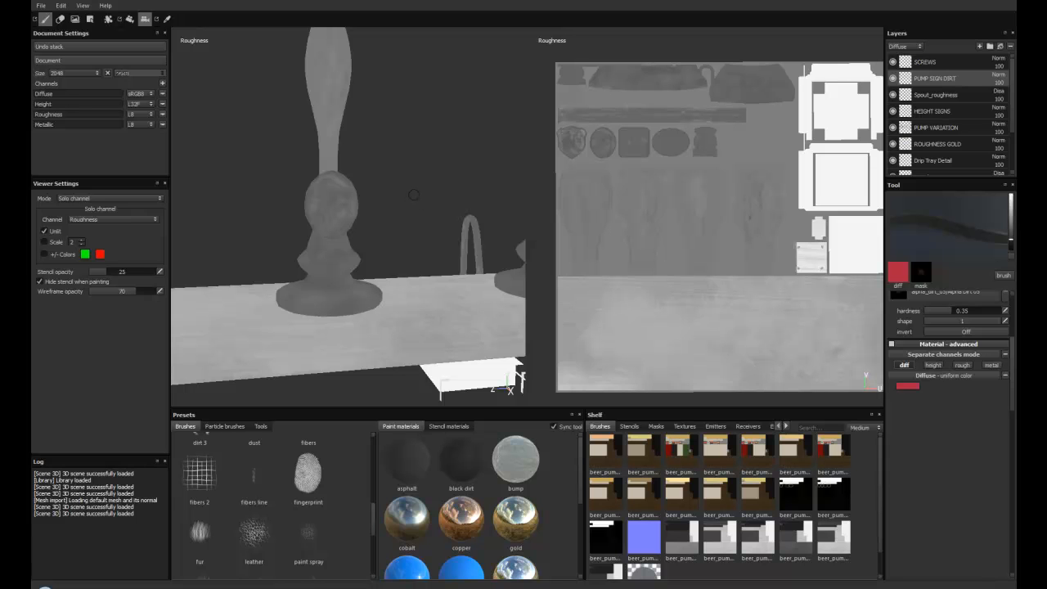
left_click_drag(381, 210, 412, 214, "alt")
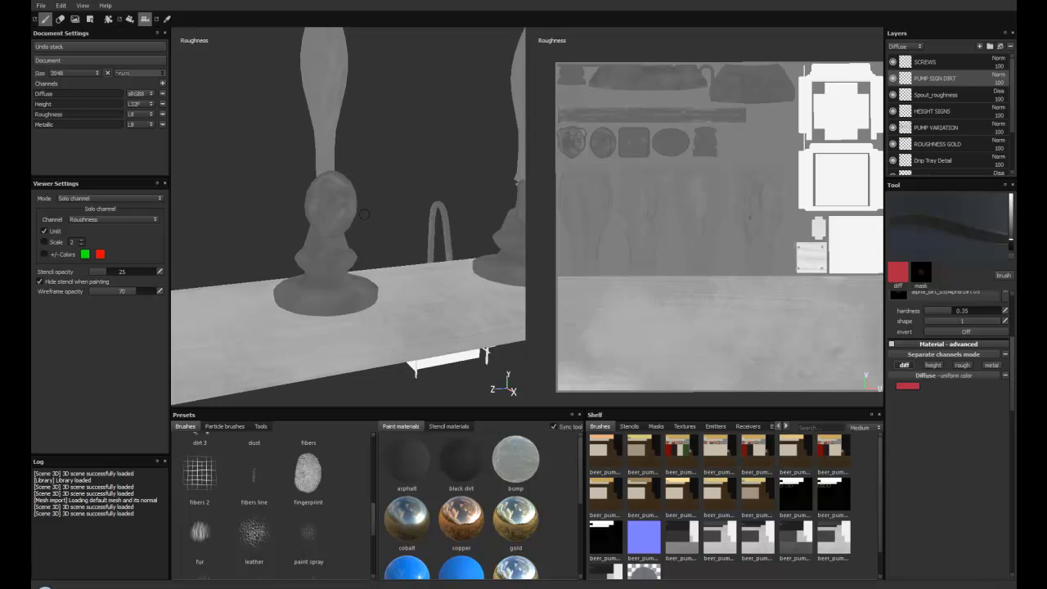
right_click_drag(411, 214, 414, 234, "alt")
left_click_drag(414, 234, 377, 214, "alt")
left_click_drag(372, 253, 416, 264, "alt")
right_click_drag(416, 264, 314, 216, "alt")
left_click_drag(280, 292, 400, 214, "alt")
middle_click_drag(401, 214, 462, 262, "alt")
middle_click_drag(237, 100, 241, 97, "alt")
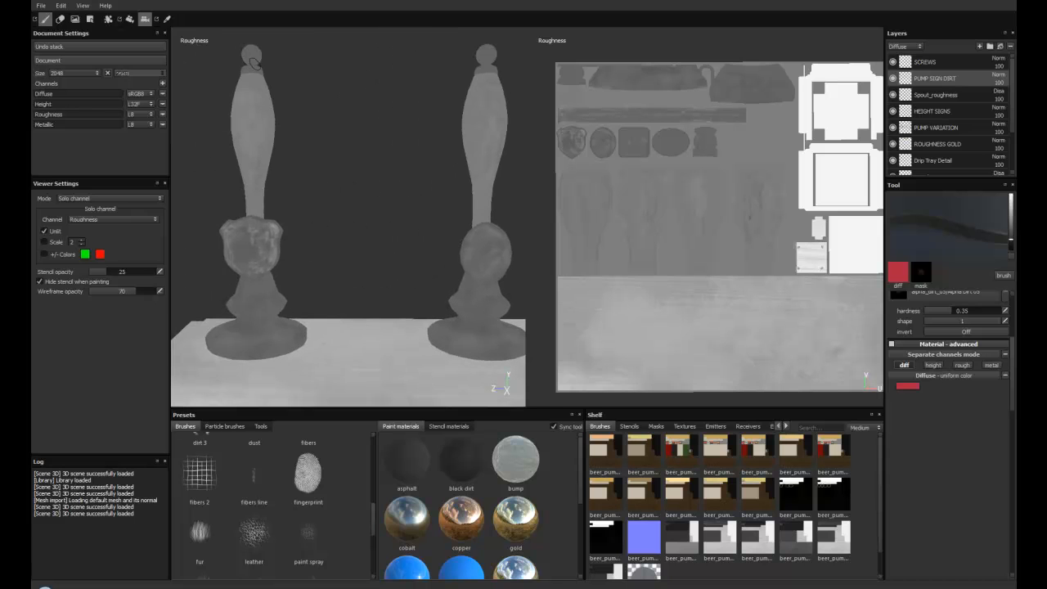
Step: Examine the roughness variation on the Ward's shield sign up close and along the row of pumps
left_click_drag(368, 242, 462, 251, "alt")
middle_click_drag(462, 252, 479, 200, "alt")
right_click_drag(479, 200, 505, 311, "alt")
left_click_drag(505, 311, 404, 255, "alt")
middle_click_drag(404, 256, 455, 282, "alt")
right_click_drag(456, 282, 367, 223, "alt")
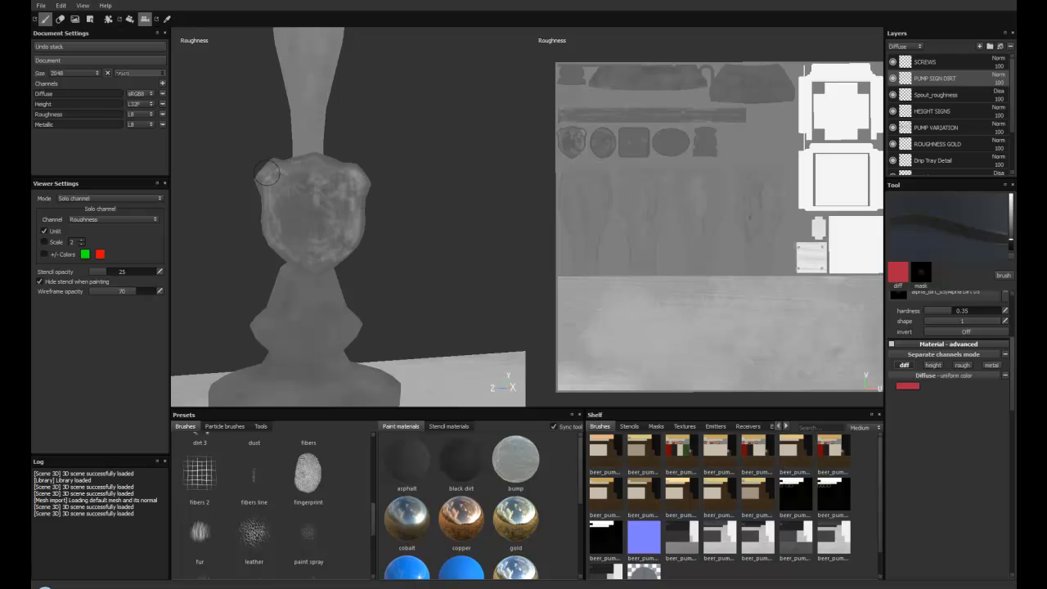
right_click_drag(412, 250, 362, 180, "alt")
middle_click_drag(362, 180, 282, 200, "alt")
left_click_drag(282, 200, 375, 223, "alt")
mouse_move(376, 223)
middle_mouse_down("alt")
mouse_move(384, 225)
mouse_move(366, 213)
middle_mouse_up("alt")
left_click_drag(366, 212, 357, 207, "alt")
right_click_drag(357, 206, 341, 229, "alt")
left_click_drag(341, 229, 368, 221, "alt")
right_click_drag(368, 221, 394, 182, "alt")
middle_click_drag(394, 181, 450, 207, "alt")
right_click_drag(450, 207, 313, 204, "alt")
middle_click_drag(313, 204, 409, 203, "alt")
left_click_drag(318, 204, 297, 211, "alt")
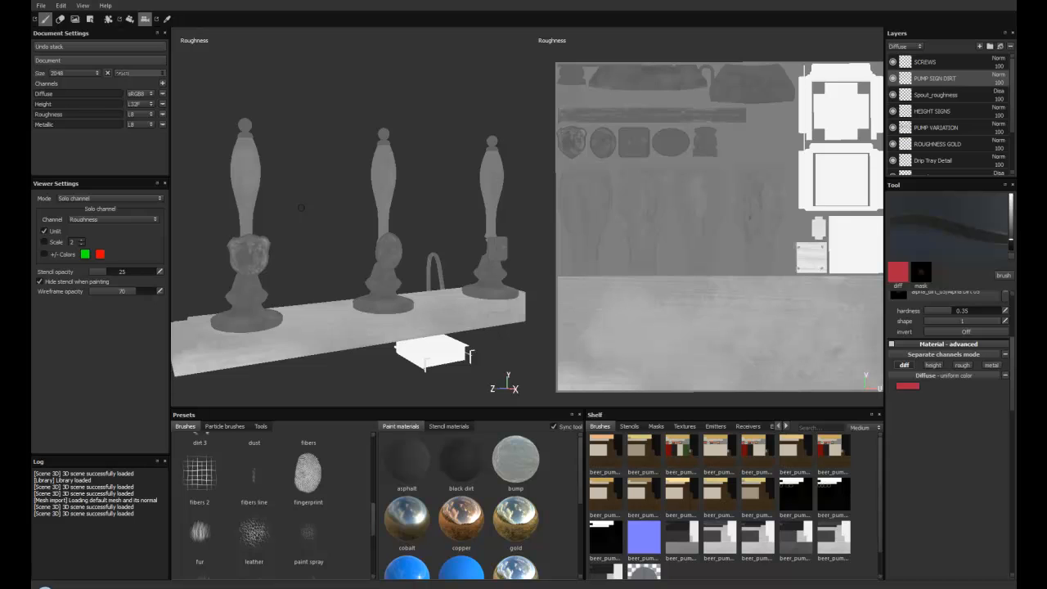
Step: Display the metallic channel and examine it on the pump handles, bases and sign borders
key("c")
right_click_drag(297, 204, 292, 210, "alt")
middle_click_drag(327, 198, 366, 191, "alt")
right_click_drag(365, 191, 354, 211, "alt")
middle_click_drag(354, 211, 288, 223, "alt")
left_click_drag(288, 223, 301, 216, "alt")
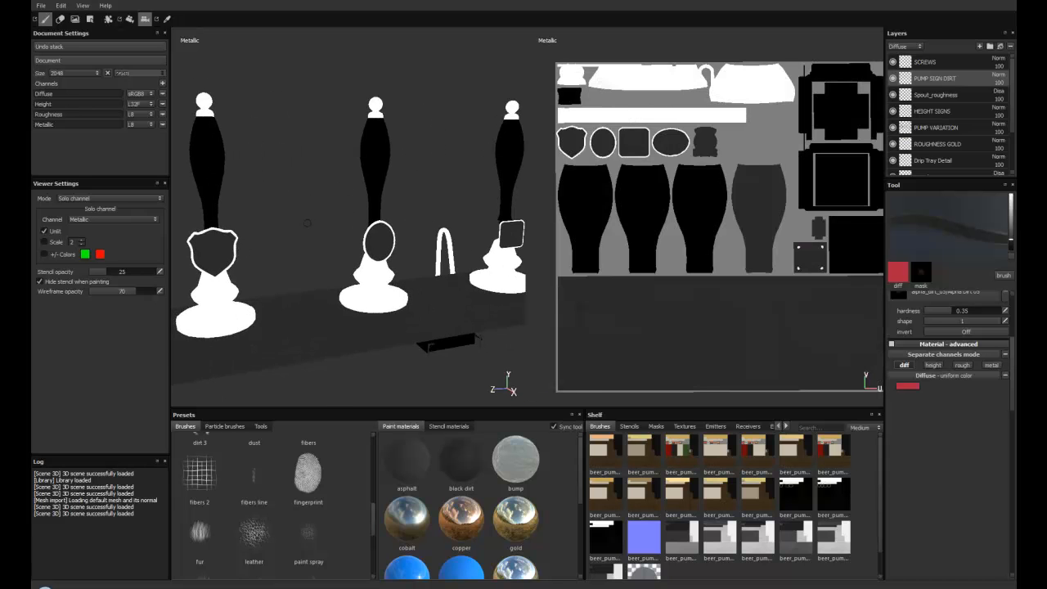
right_click_drag(301, 216, 283, 184, "alt")
middle_click_drag(283, 184, 312, 182, "alt")
left_click_drag(312, 182, 342, 202, "alt")
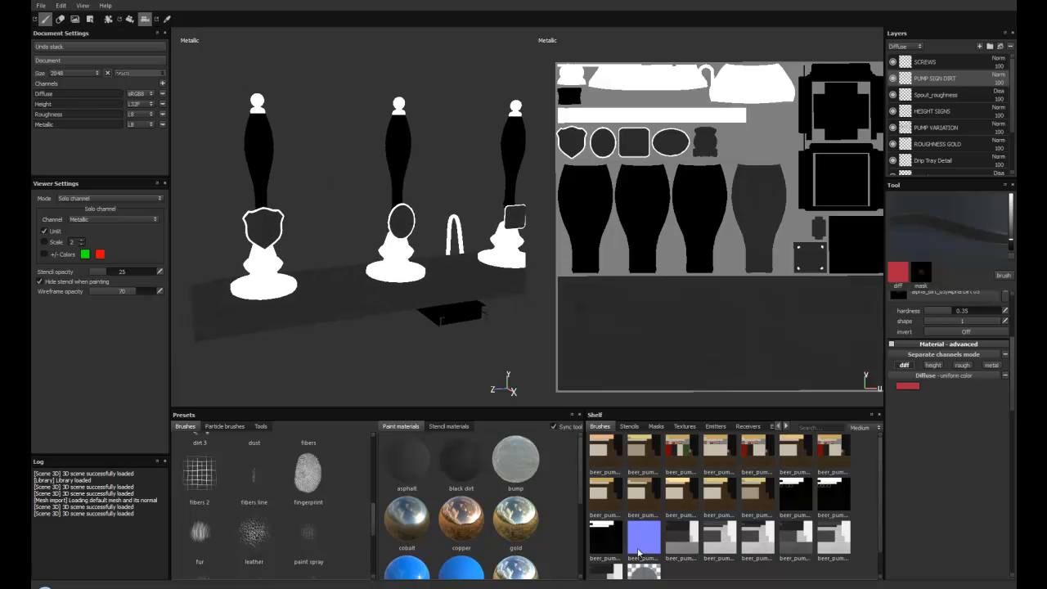
Step: Select the mostly black beer pump map beside the normal map in the Shelf, and display the diffuse channel on the model again
left_click(609, 538)
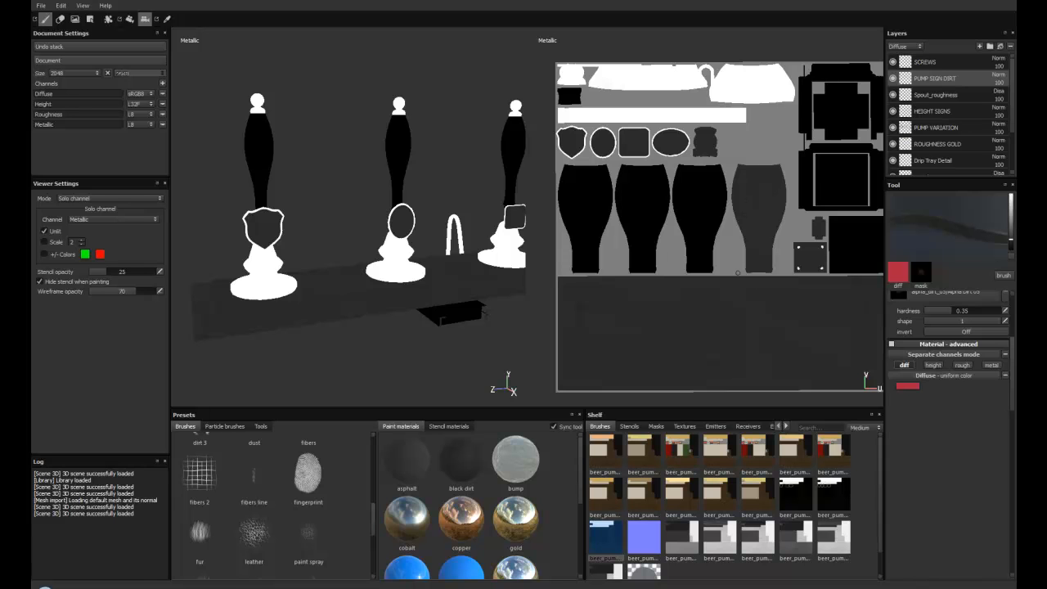
mouse_move(330, 226)
left_mouse_down("alt")
mouse_move(306, 213)
mouse_move(350, 214)
mouse_move(366, 187)
mouse_move(316, 236)
mouse_move(344, 224)
left_mouse_up("alt")
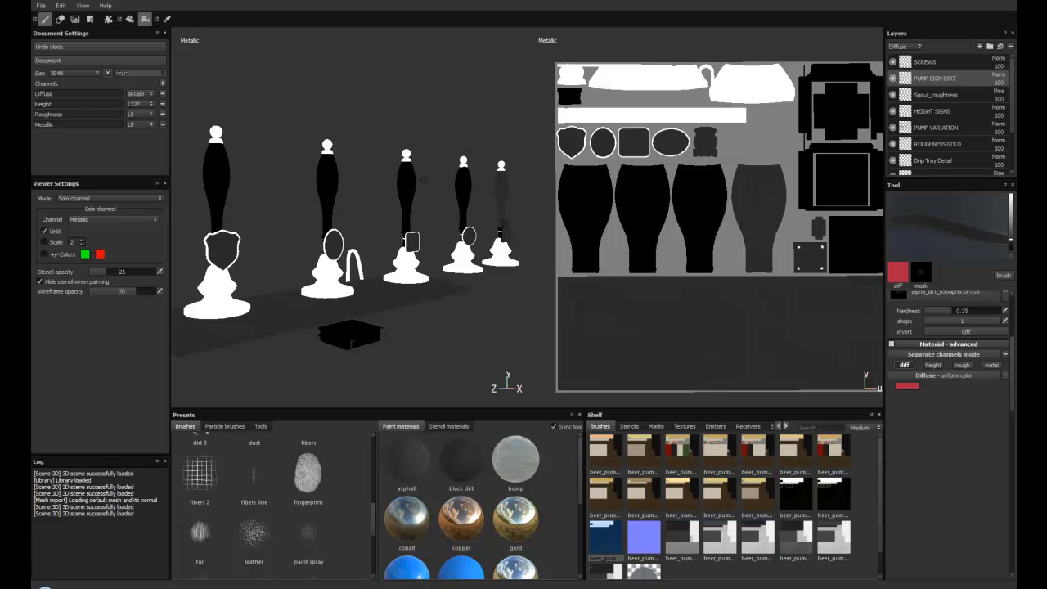
key("c")
left_click_drag(366, 224, 358, 221, "alt")
middle_click_drag(358, 221, 377, 204, "alt")
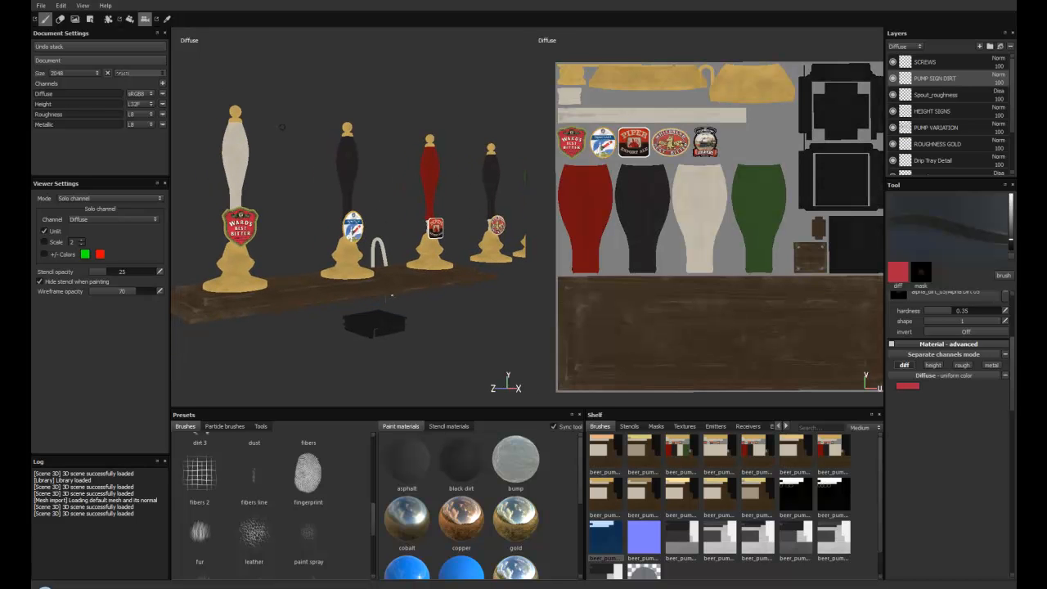
Step: Switch to the PBR material view and set the viewer environment to elevator_corridor
key("m")
mouse_move(300, 178)
left_mouse_down("alt")
mouse_move(397, 275)
mouse_move(339, 276)
mouse_move(324, 220)
mouse_move(431, 215)
mouse_move(381, 196)
mouse_move(313, 239)
mouse_move(326, 252)
mouse_move(327, 240)
mouse_move(343, 238)
mouse_move(322, 217)
mouse_move(350, 215)
left_mouse_up("alt")
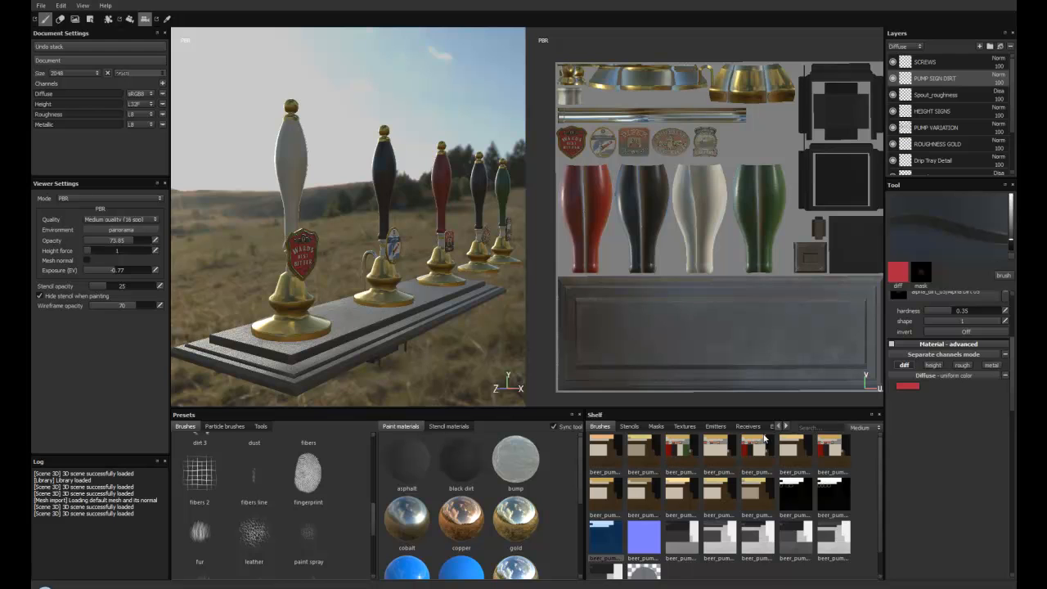
left_click(770, 427)
scroll(753, 546, "down", 1)
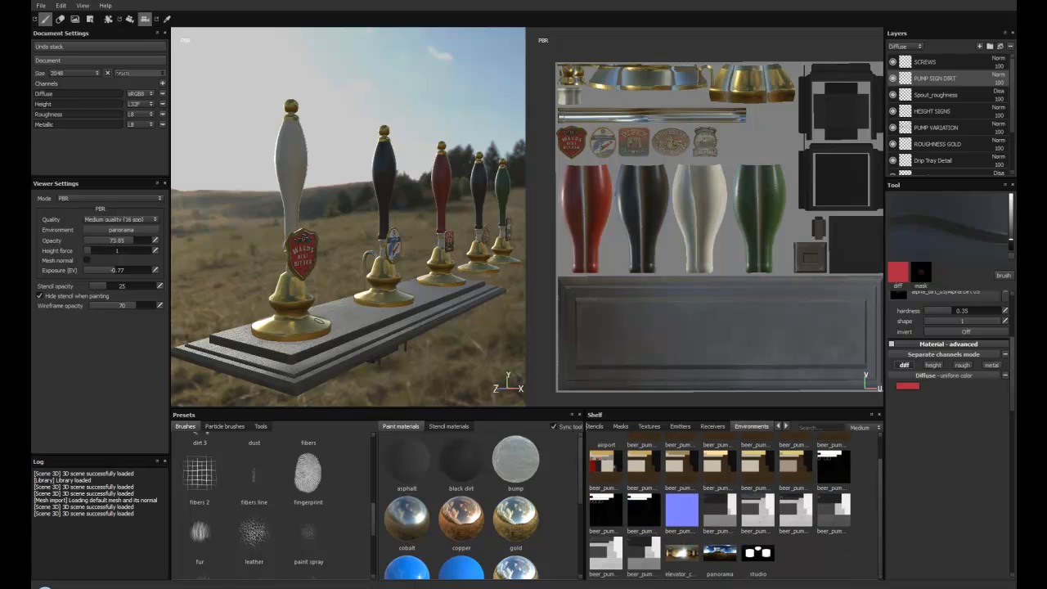
left_click_drag(681, 554, 136, 235)
left_click_drag(338, 269, 313, 287, "alt")
middle_click_drag(313, 287, 422, 327, "alt")
right_click_drag(421, 327, 347, 293, "alt")
Step: Display the diffuse channel close up on the Ward's pump and select the spray custom brush preset
key("c")
middle_click_drag(346, 293, 343, 223, "alt")
right_click_drag(343, 222, 368, 233, "alt")
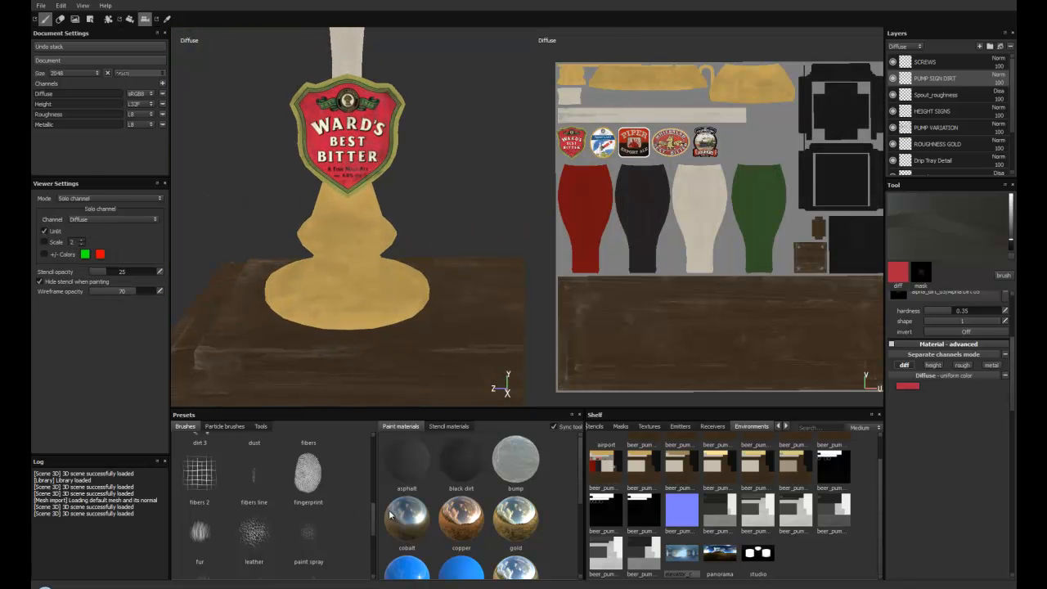
scroll(311, 515, "down", 3)
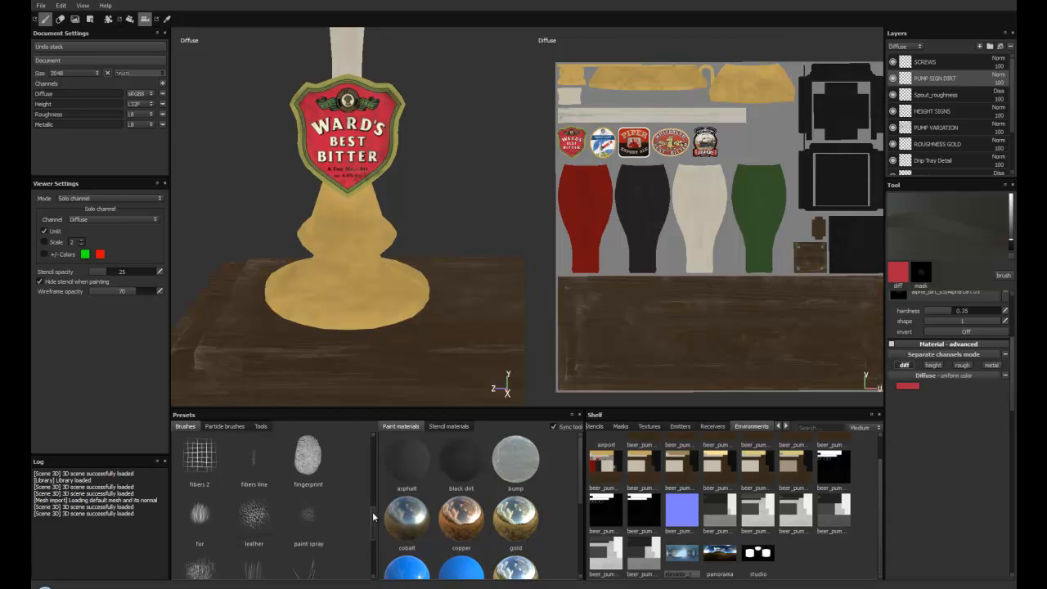
scroll(344, 509, "down", 1)
left_click(310, 502)
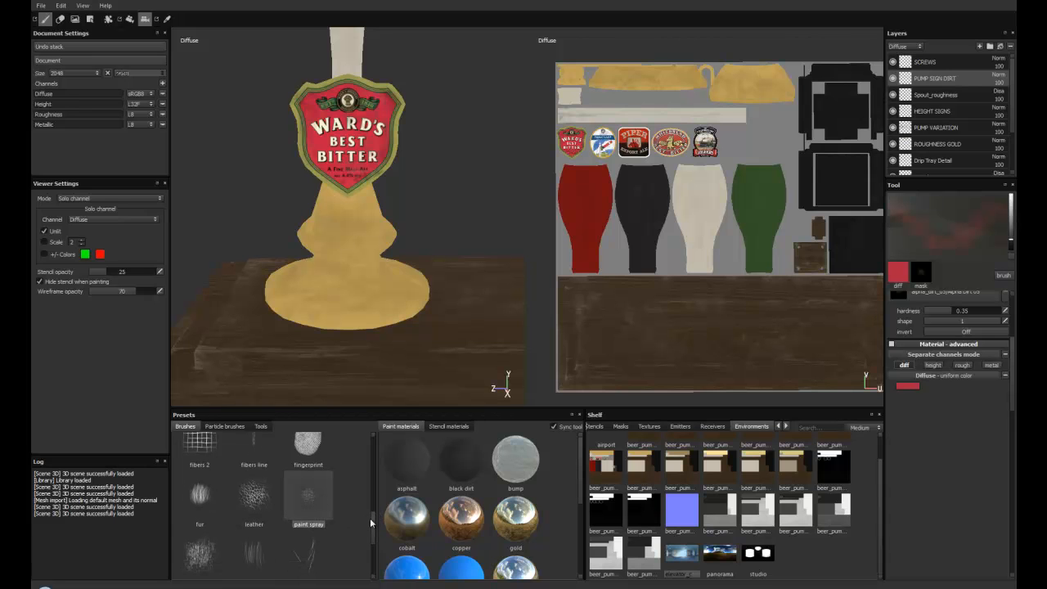
scroll(363, 519, "down", 3)
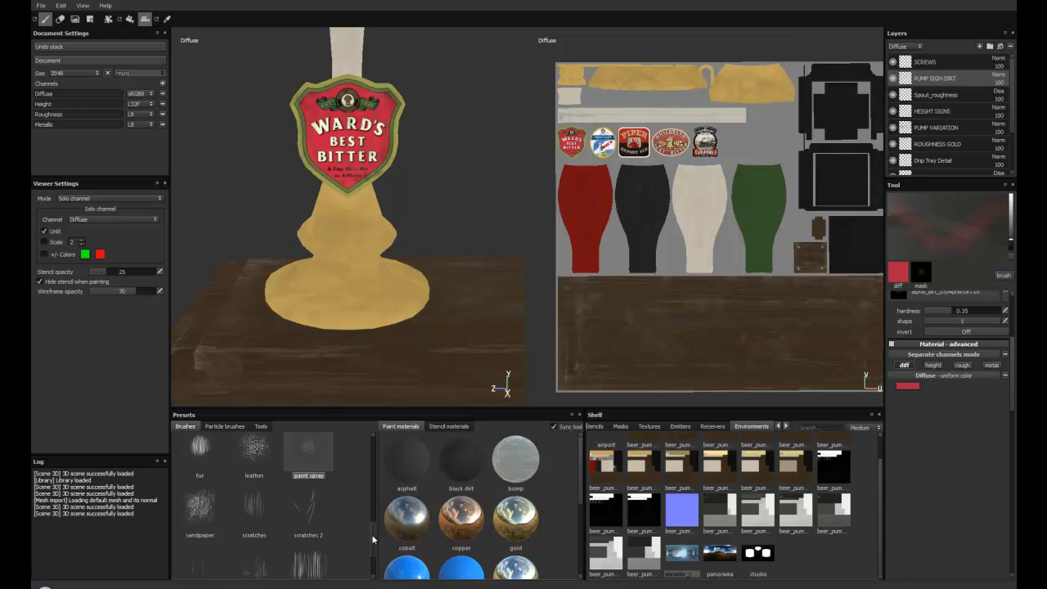
right_click(955, 432)
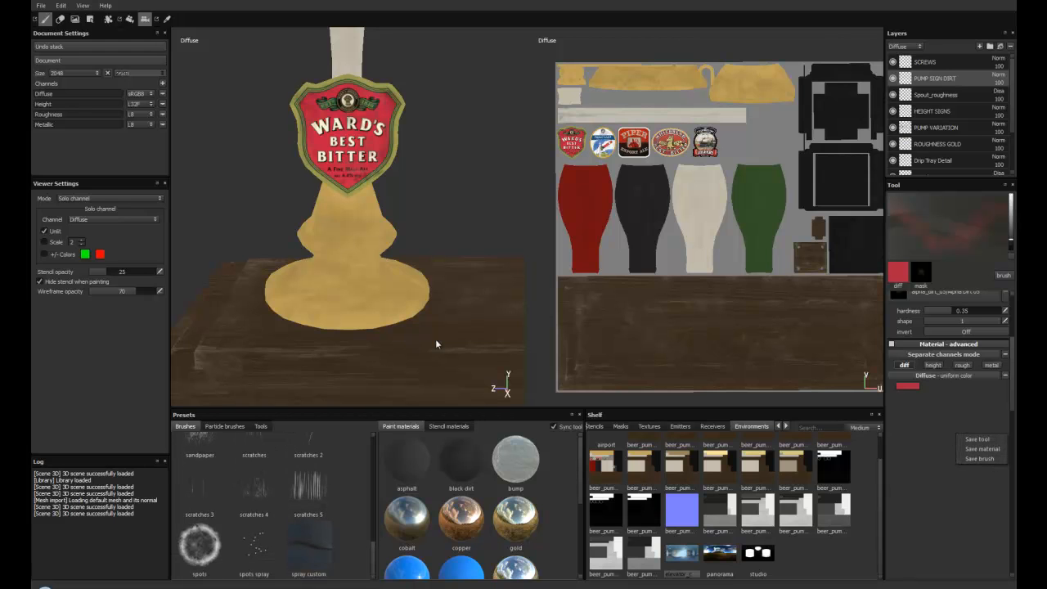
left_click(310, 542)
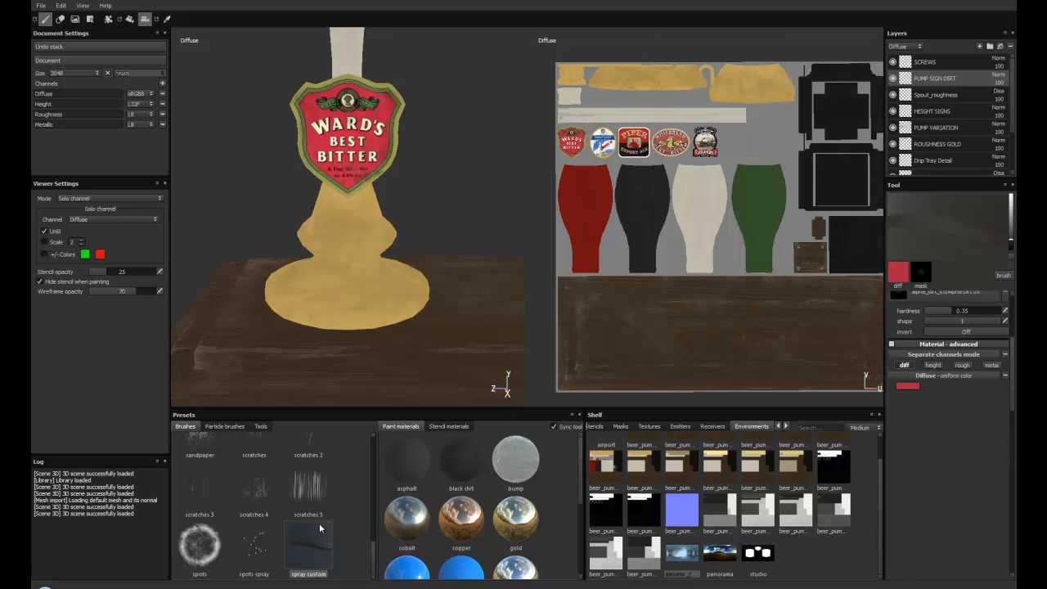
Step: Sample the gold of the pump base as the brush's diffuse colour and darken it to 0.348, 0.245, 0.072
right_click_drag(388, 313, 397, 282, "alt")
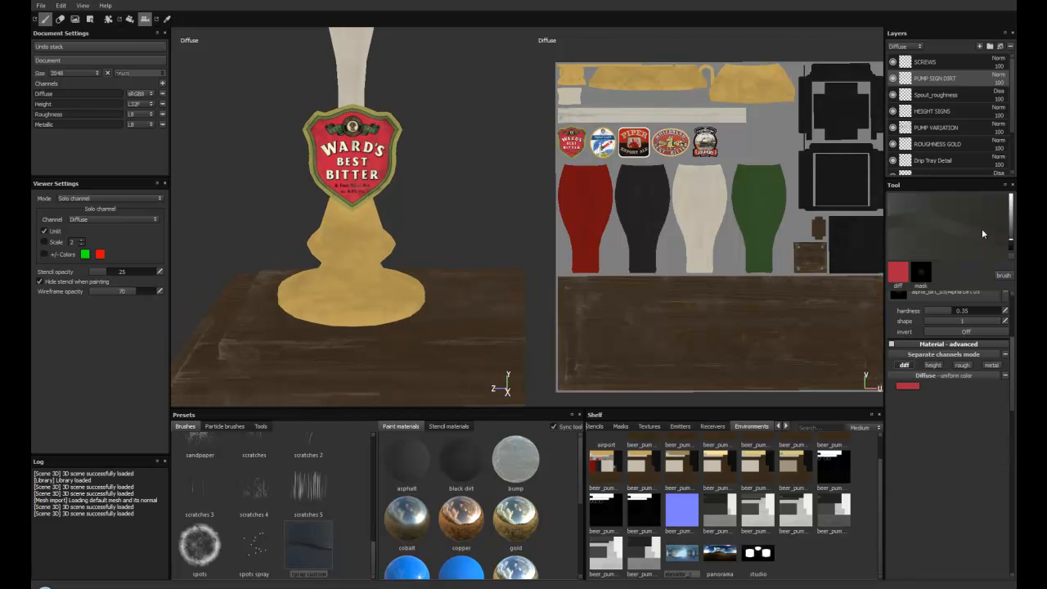
left_click_drag(339, 269, 355, 300, "alt")
scroll(1013, 319, "up", 3)
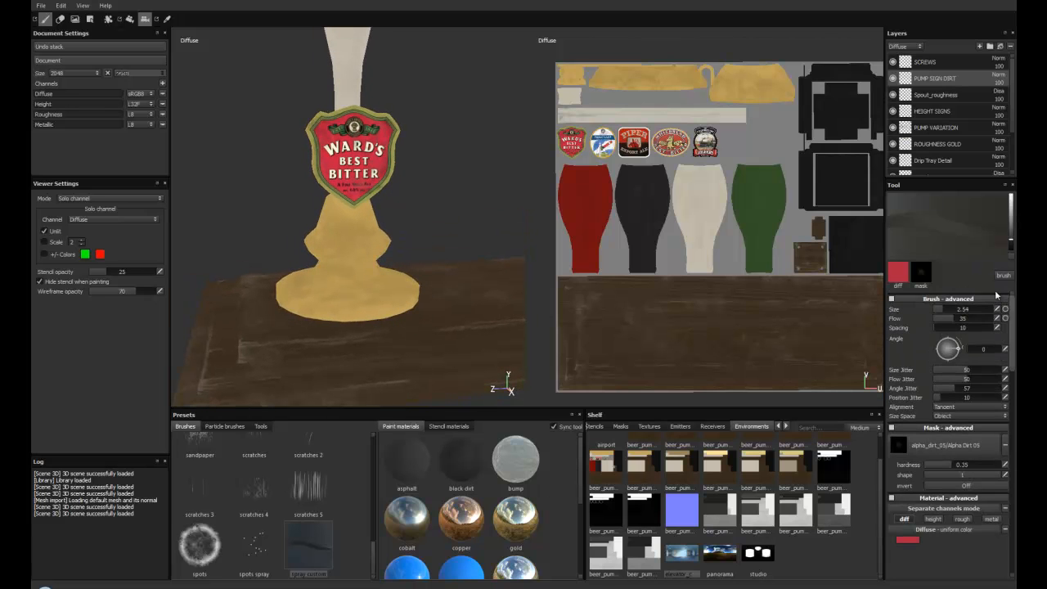
left_click_drag(375, 332, 322, 231, "alt")
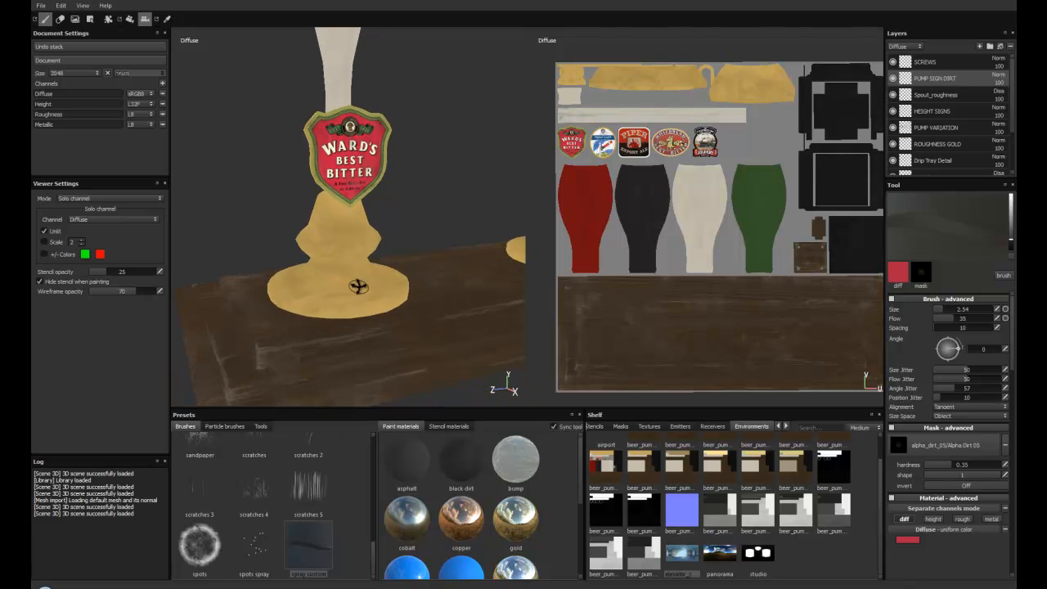
left_click_drag(359, 285, 337, 274, "alt")
left_click(167, 19)
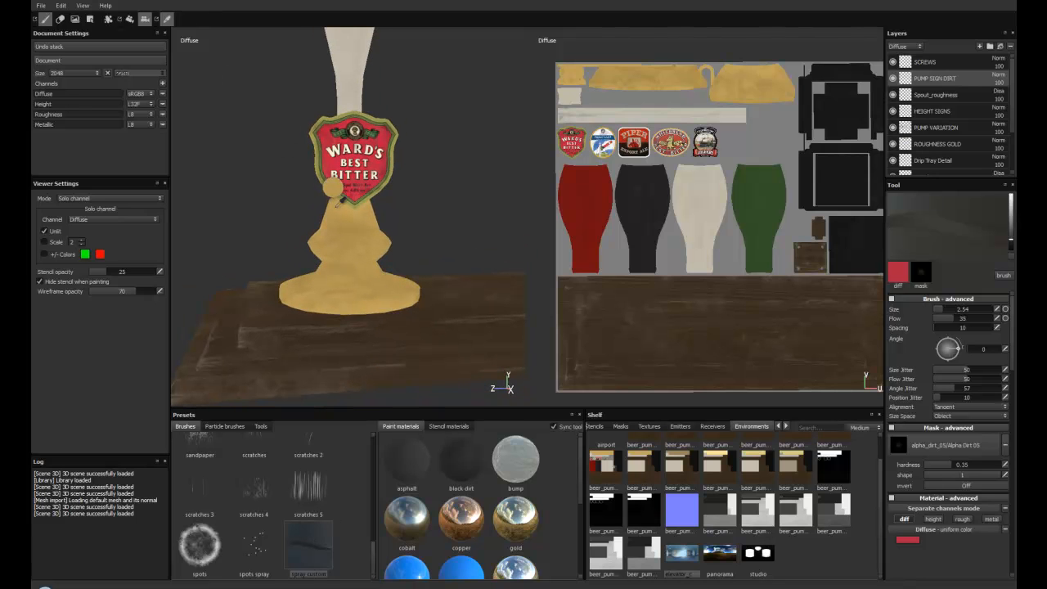
left_click(337, 211)
left_click_drag(329, 262, 331, 274, "alt")
left_click(907, 539)
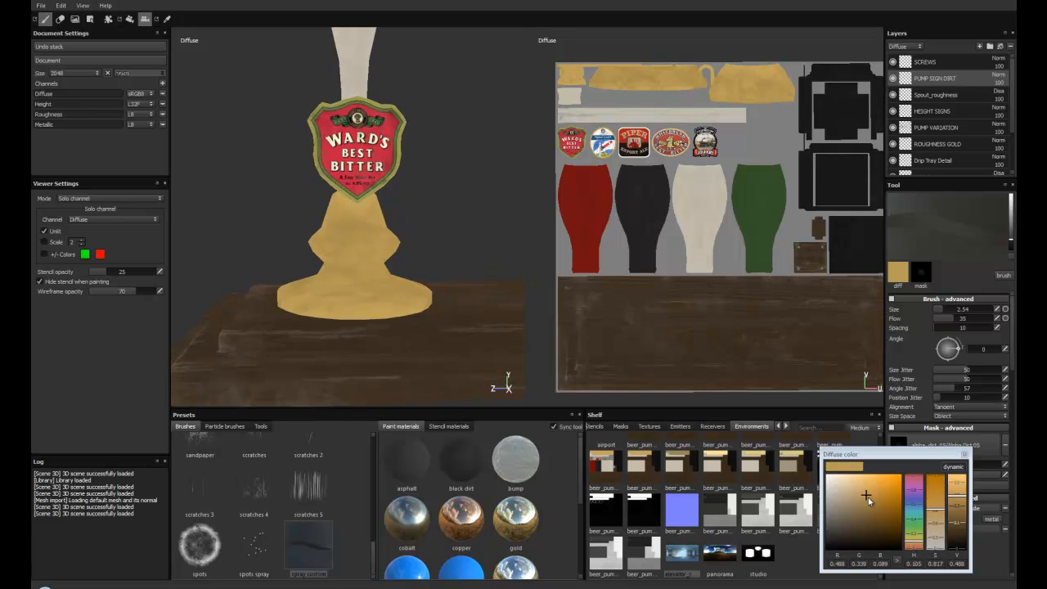
left_click_drag(867, 497, 863, 502)
Step: Return to the PBR material view and examine the gold bases and pump handles in the corridor lighting
mouse_move(368, 249)
left_mouse_down("alt")
mouse_move(393, 266)
mouse_move(387, 249)
left_mouse_up("alt")
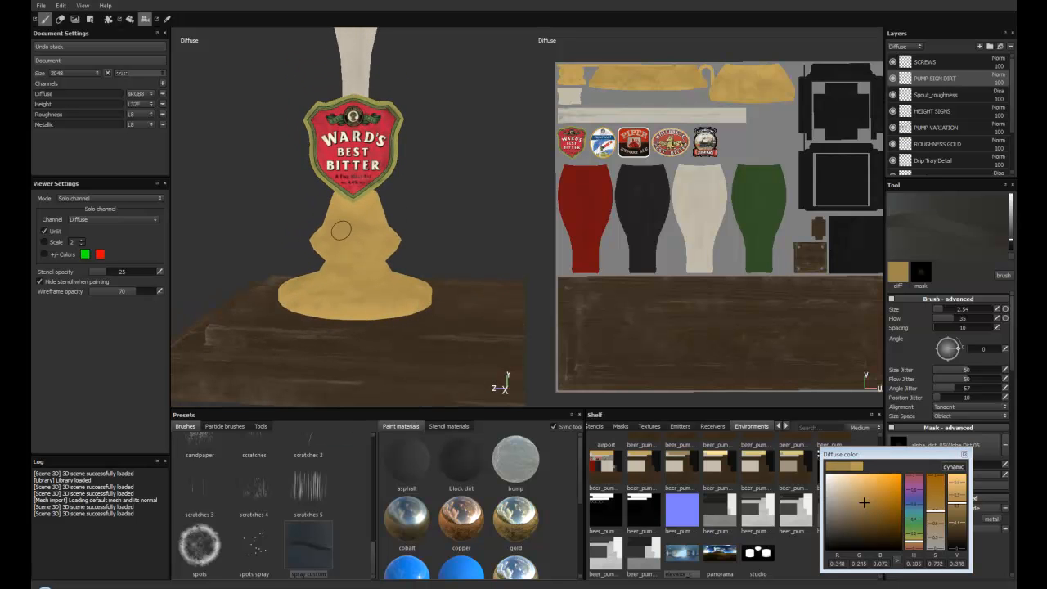
right_click_drag(347, 275, 339, 263, "alt")
middle_click_drag(339, 263, 331, 257, "alt")
left_click_drag(331, 257, 351, 255, "alt")
middle_click_drag(351, 255, 391, 255, "alt")
right_click_drag(390, 255, 340, 243, "alt")
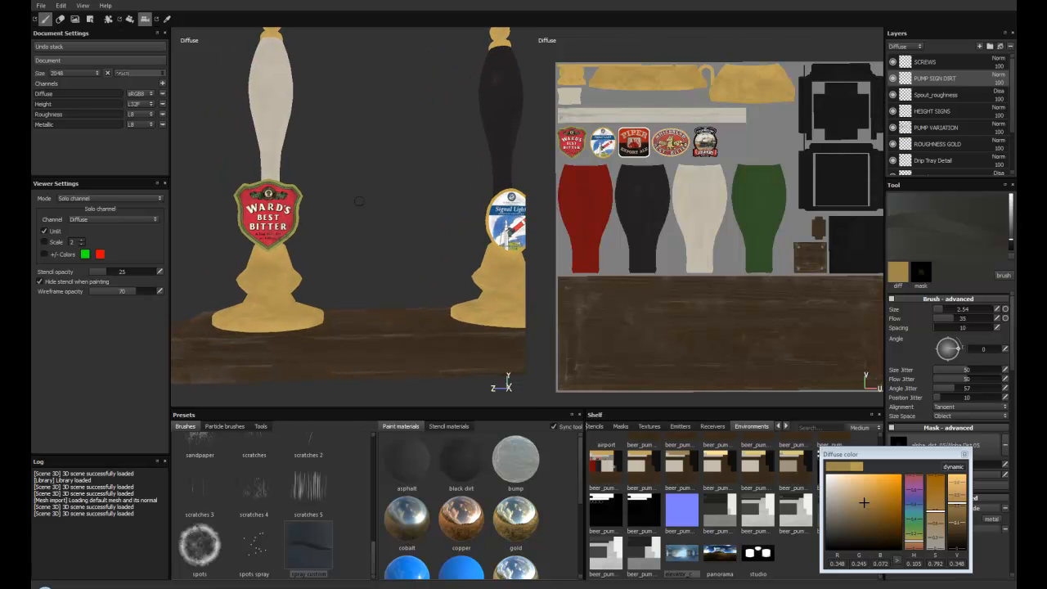
key("m")
left_click_drag(282, 234, 352, 234, "alt")
right_click_drag(351, 233, 316, 257, "alt")
left_click_drag(316, 257, 319, 280, "alt")
middle_click_drag(319, 280, 324, 214, "alt")
right_click_drag(324, 215, 304, 252, "alt")
left_click_drag(304, 252, 331, 246, "alt")
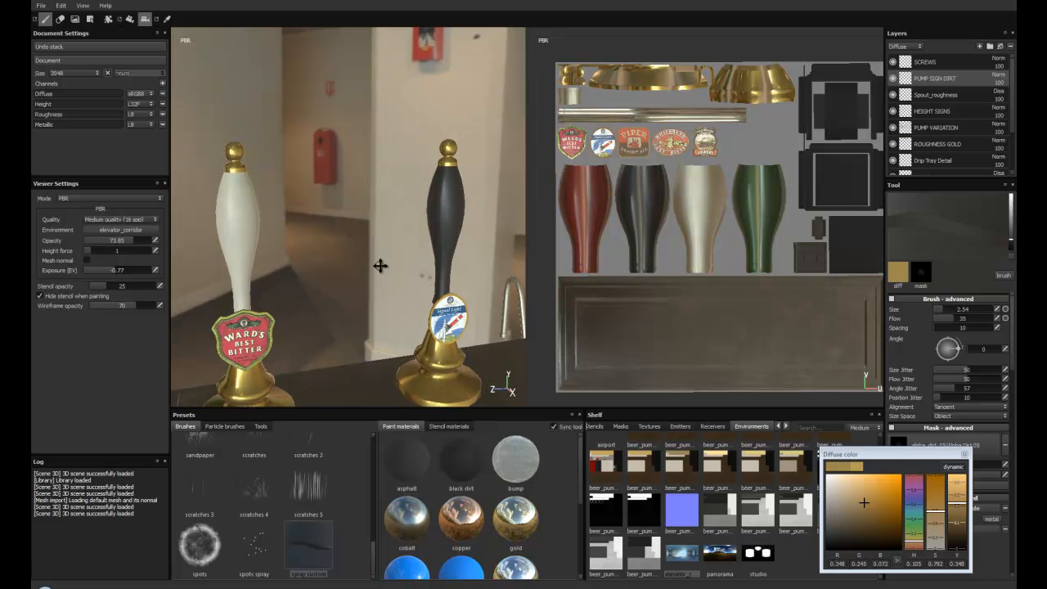
Step: Examine the spout's mounting plate and the black drip tray from several angles
left_click_drag(368, 218, 316, 242, "alt")
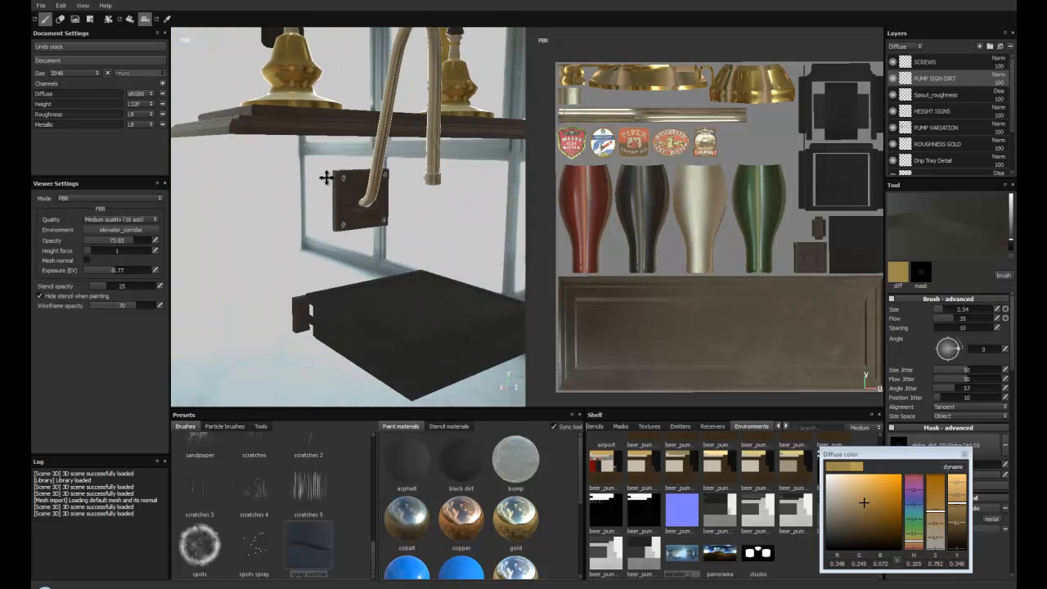
right_click_drag(317, 170, 320, 237, "alt")
left_click_drag(320, 237, 324, 215, "alt")
right_click_drag(325, 216, 327, 266, "alt")
mouse_move(327, 266)
left_mouse_down("alt")
mouse_move(339, 307)
mouse_move(376, 248)
left_mouse_up("alt")
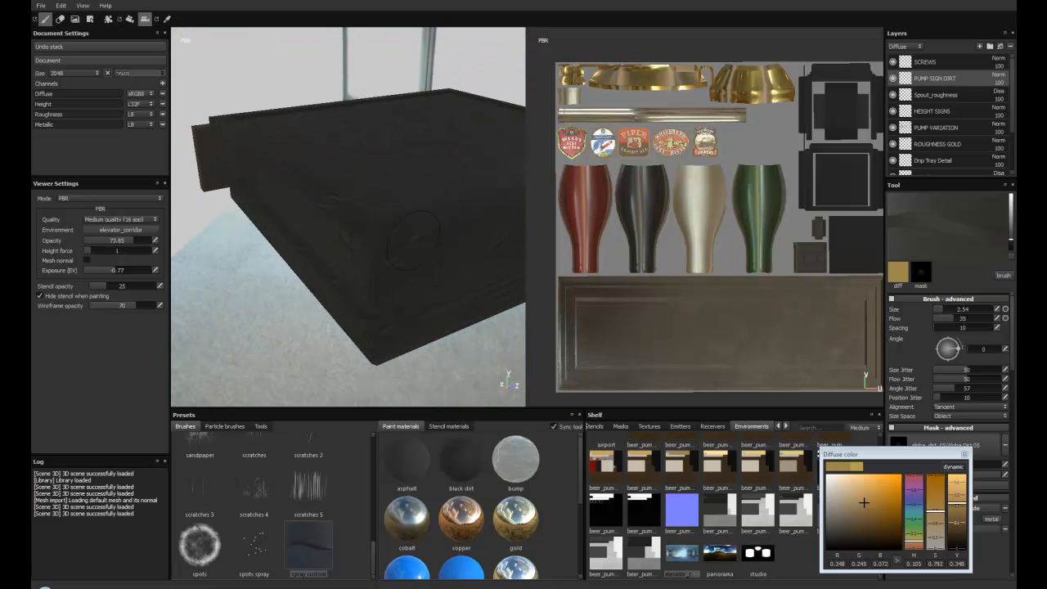
mouse_move(396, 253)
left_mouse_down("alt")
mouse_move(399, 246)
mouse_move(414, 280)
mouse_move(359, 229)
mouse_move(363, 180)
mouse_move(345, 163)
mouse_move(327, 180)
mouse_move(313, 170)
mouse_move(343, 164)
mouse_move(331, 160)
mouse_move(329, 191)
mouse_move(370, 249)
mouse_move(417, 229)
mouse_move(335, 217)
mouse_move(305, 181)
mouse_move(334, 196)
mouse_move(306, 190)
mouse_move(381, 204)
mouse_move(299, 170)
mouse_move(390, 152)
mouse_move(397, 245)
left_mouse_up("alt")
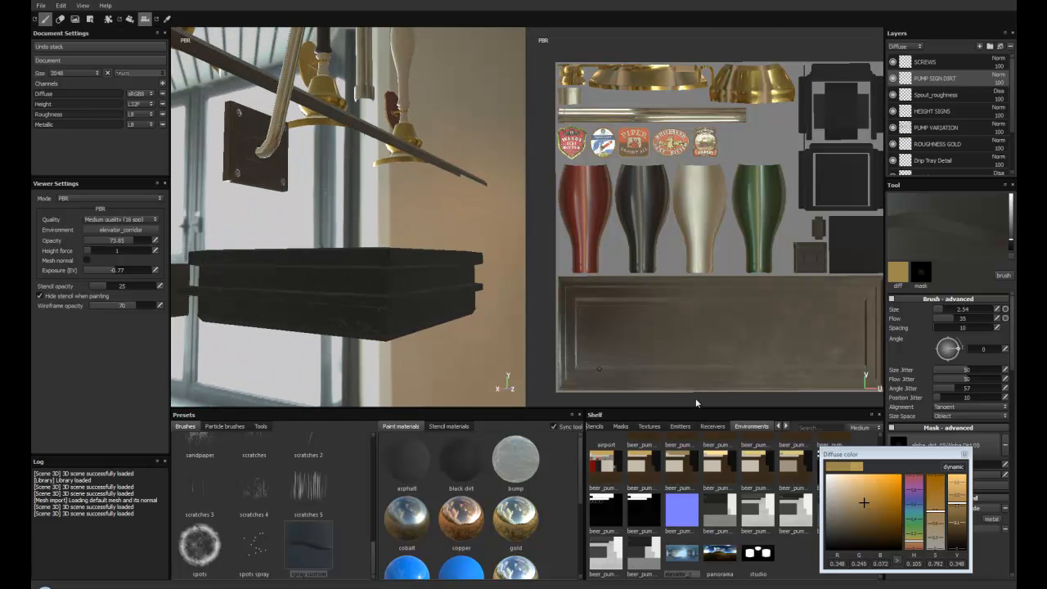
Step: Close the colour picker, limit the brush to the roughness channel and raise its roughness value close to white
left_click(964, 455)
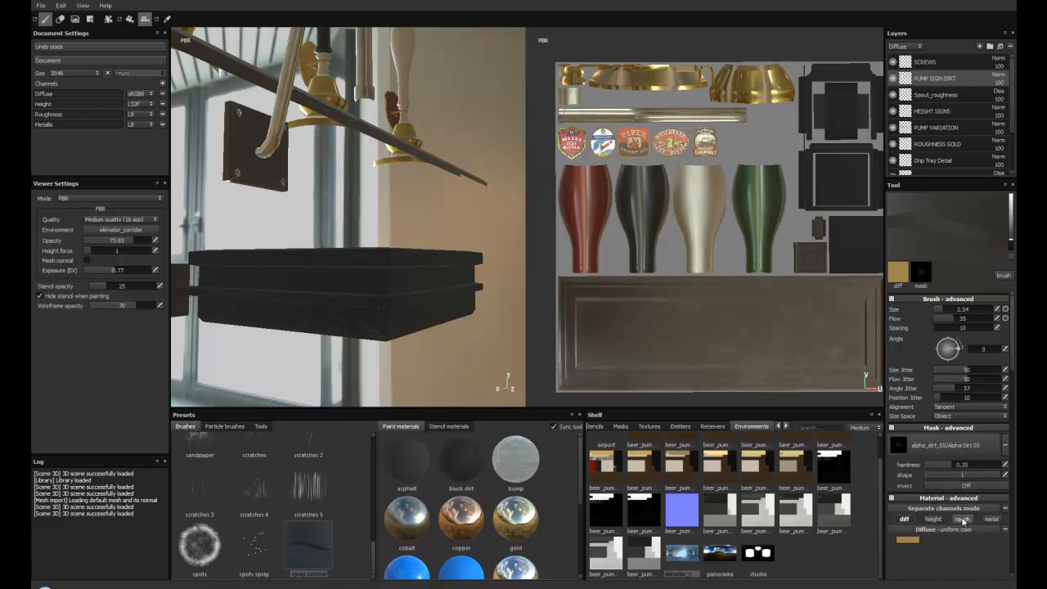
left_click(904, 519)
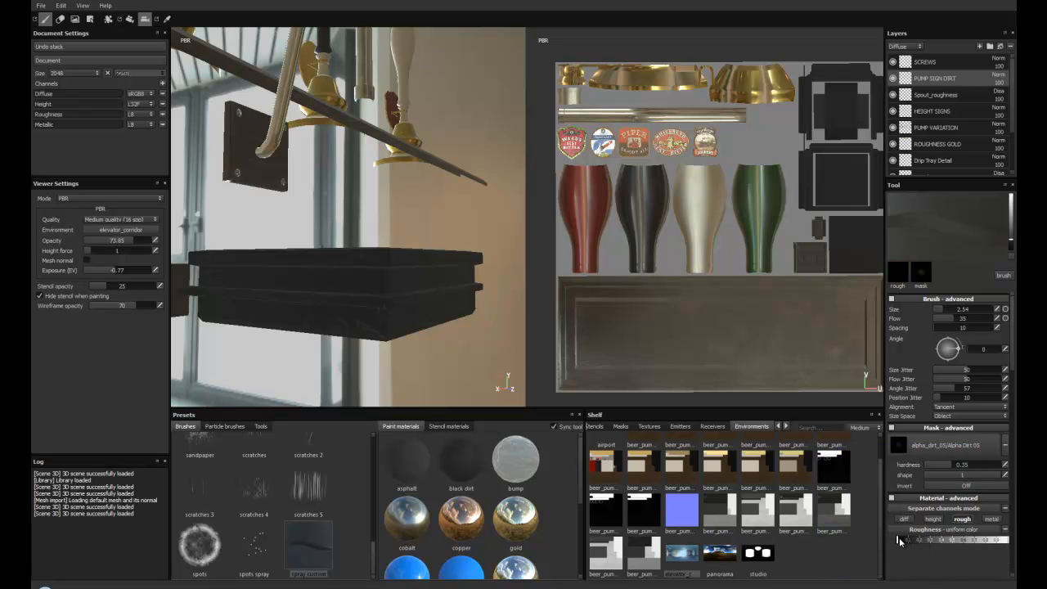
left_click_drag(897, 540, 992, 564)
left_click_drag(411, 309, 383, 343, "alt")
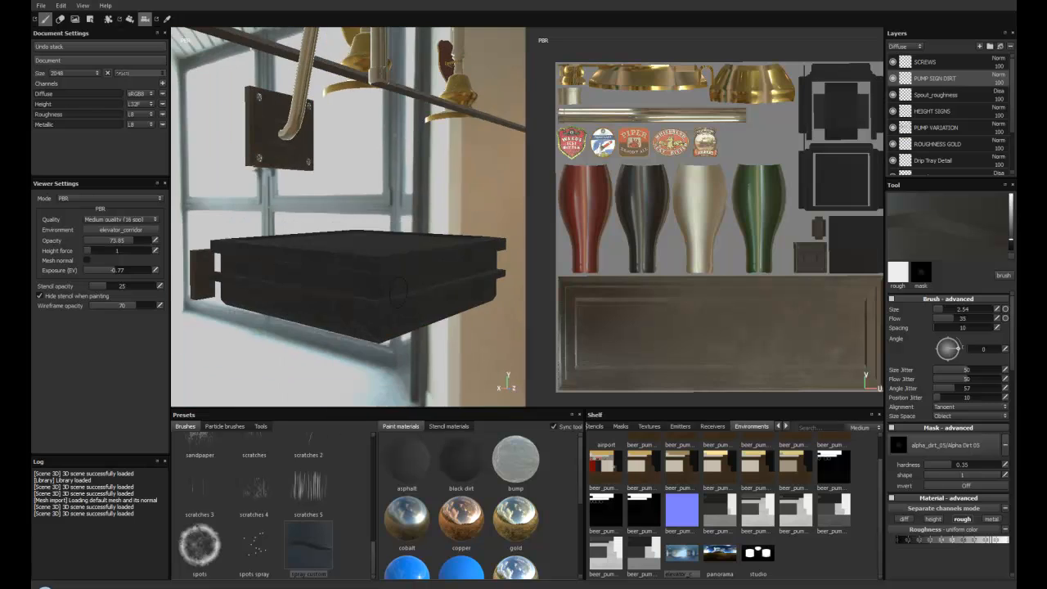
Step: Display the roughness channel and examine it on the drip tray and the spout's mounting plate
key("c")
key("c")
key("c")
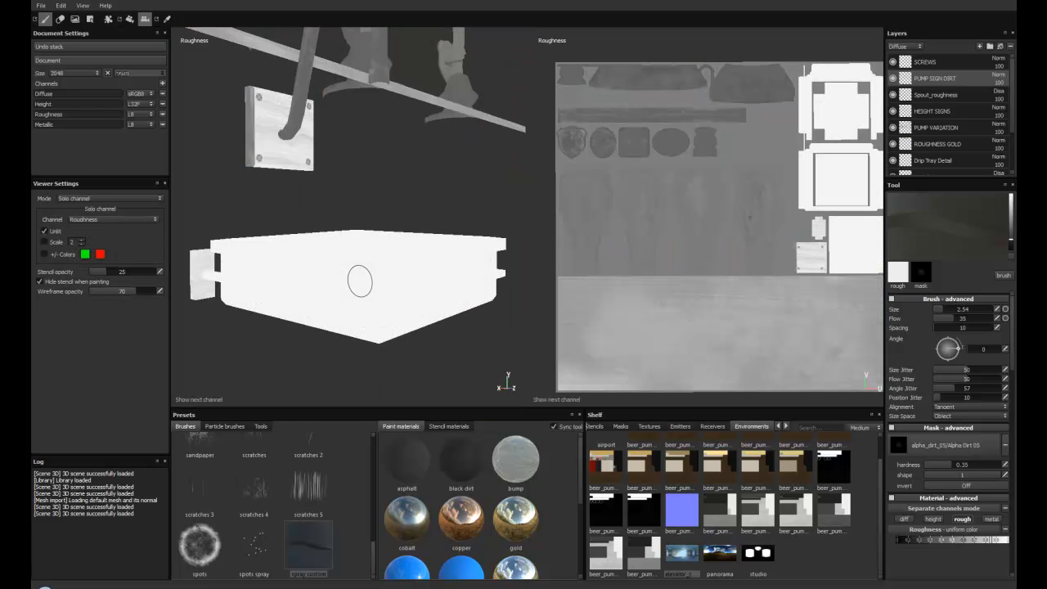
left_click_drag(474, 360, 441, 253, "alt")
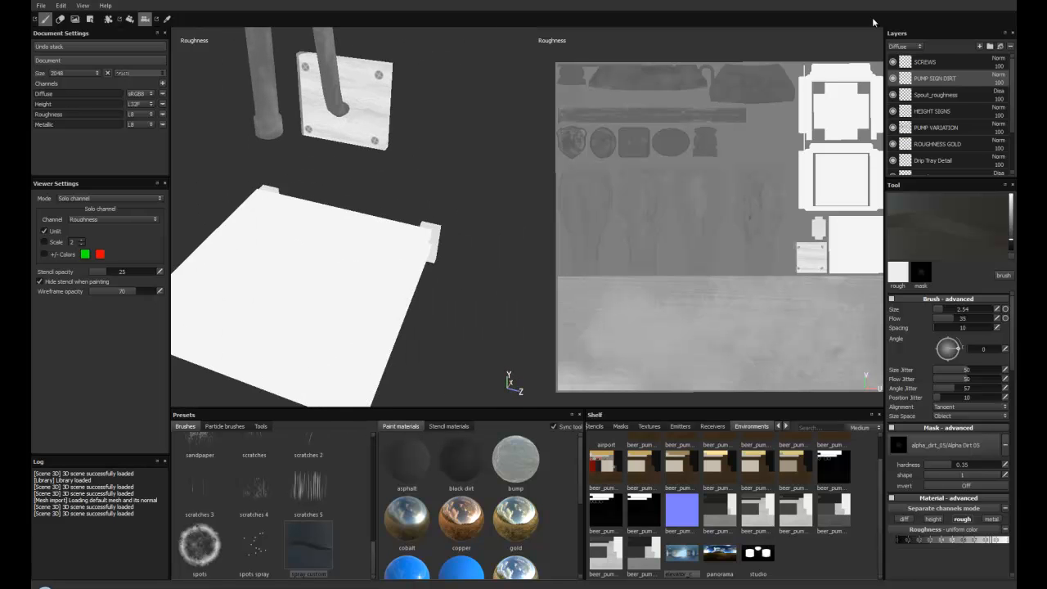
Step: Select the SCREWS layer and compare the curved spout in the PBR, diffuse and roughness views
left_click_drag(335, 248, 372, 340, "alt")
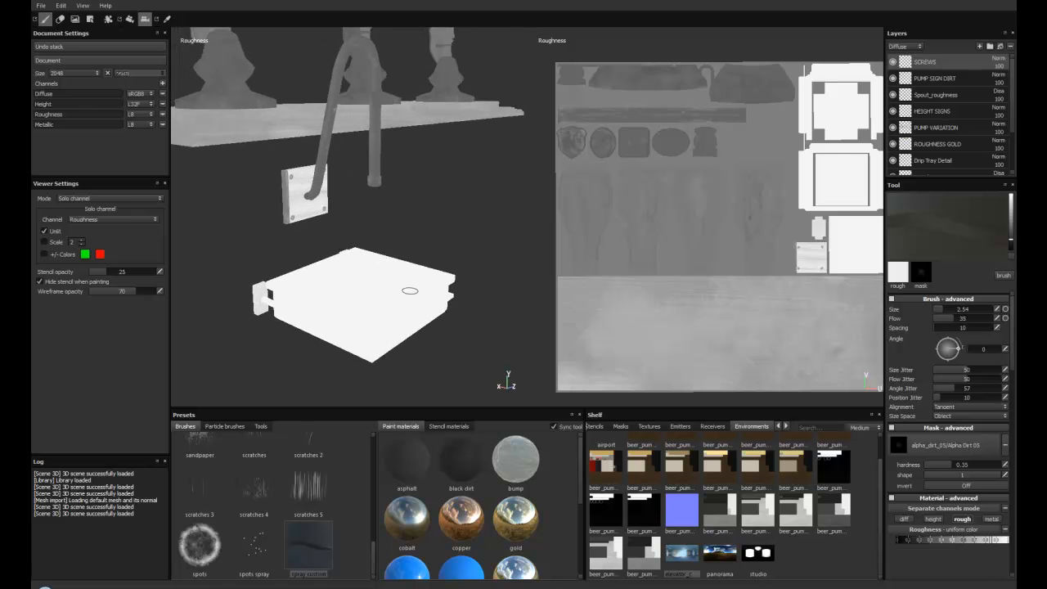
key("c")
key("c")
key("m")
left_click_drag(359, 225, 353, 256, "alt")
key("c")
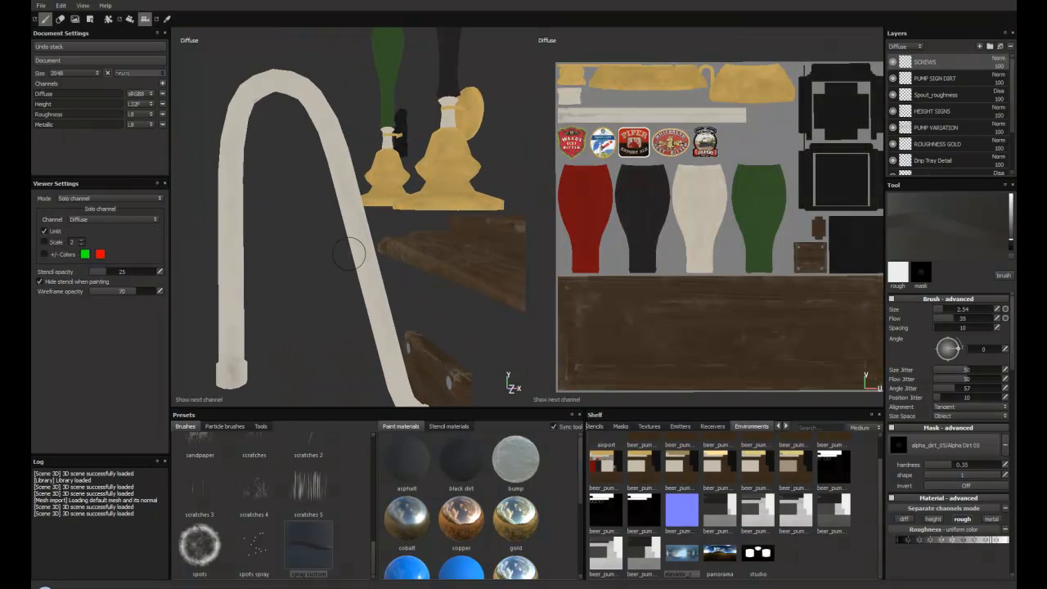
key("c")
mouse_move(271, 238)
left_mouse_down("alt")
mouse_move(269, 261)
mouse_move(283, 245)
left_mouse_up("alt")
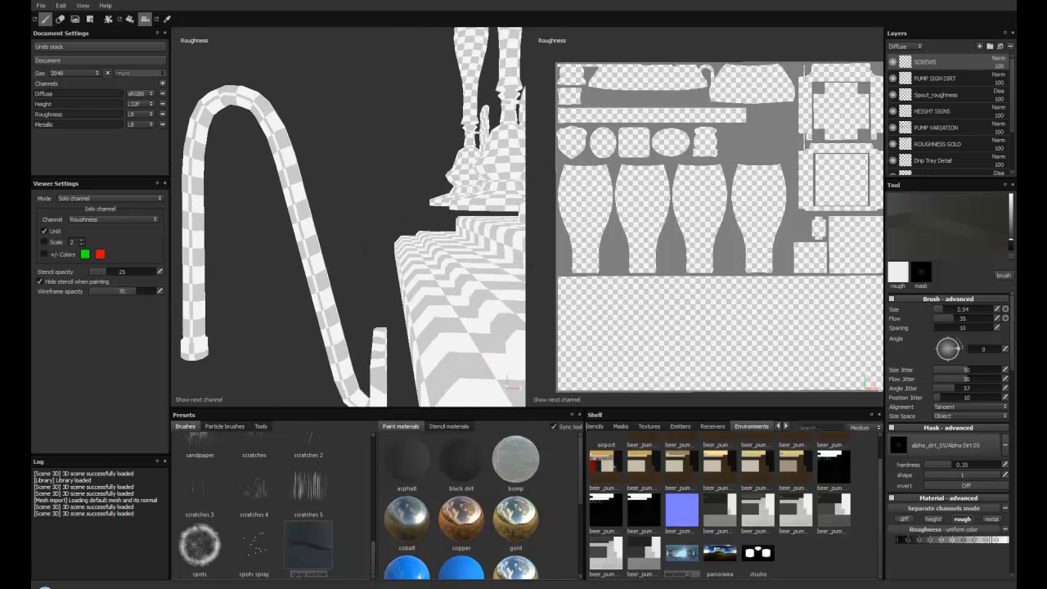
Step: Select the PUMP SIGN DIRT layer and examine the roughness variation along the curved spout
left_click(933, 78)
left_click_drag(327, 206, 357, 204, "alt")
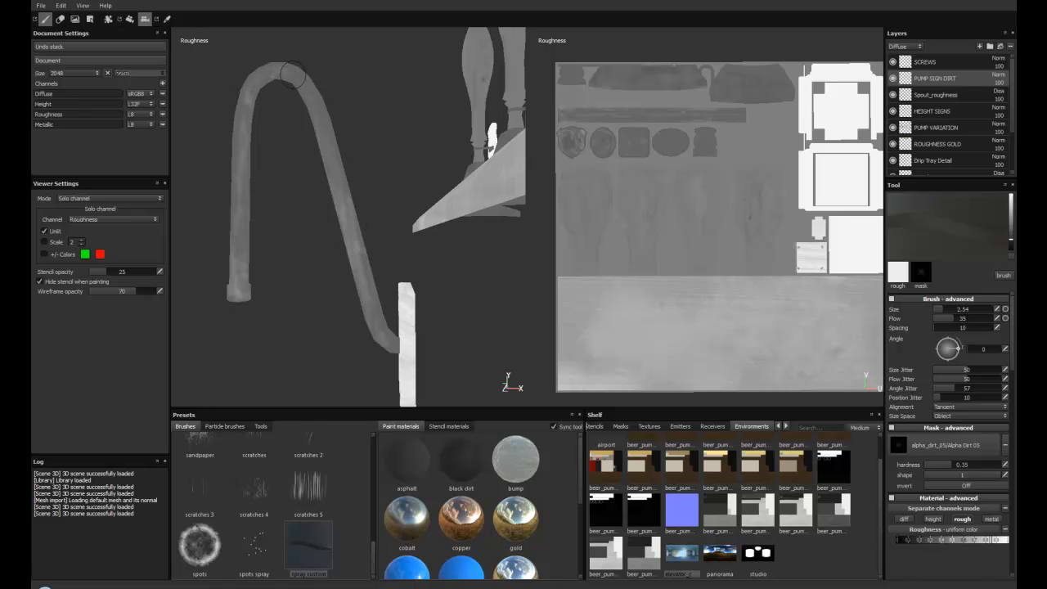
left_click_drag(290, 232, 294, 243, "alt")
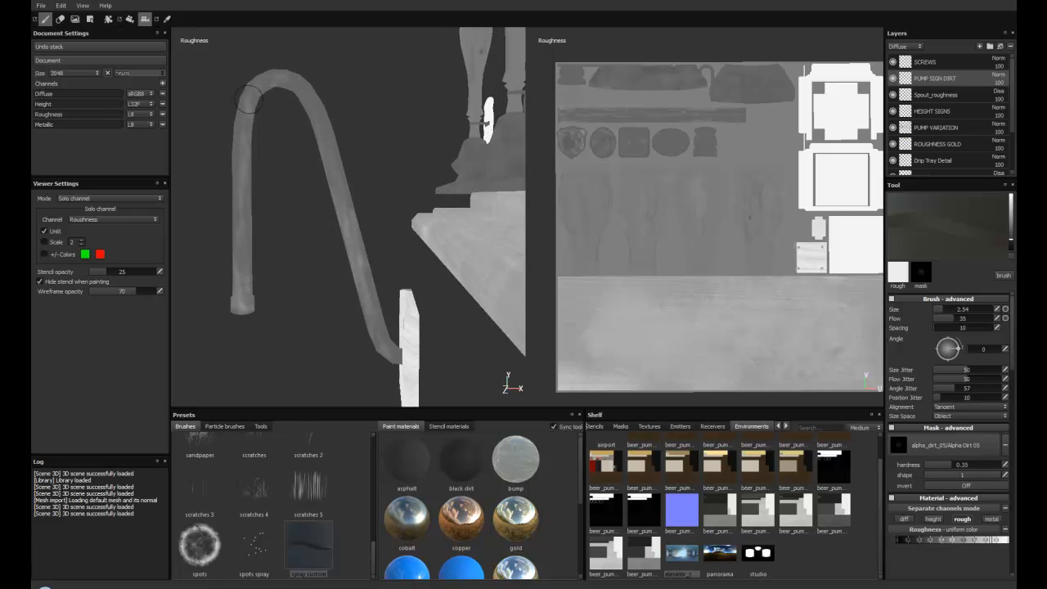
Step: Display the diffuse channel and the full PBR material, and examine the metal finish along the spout
key("c")
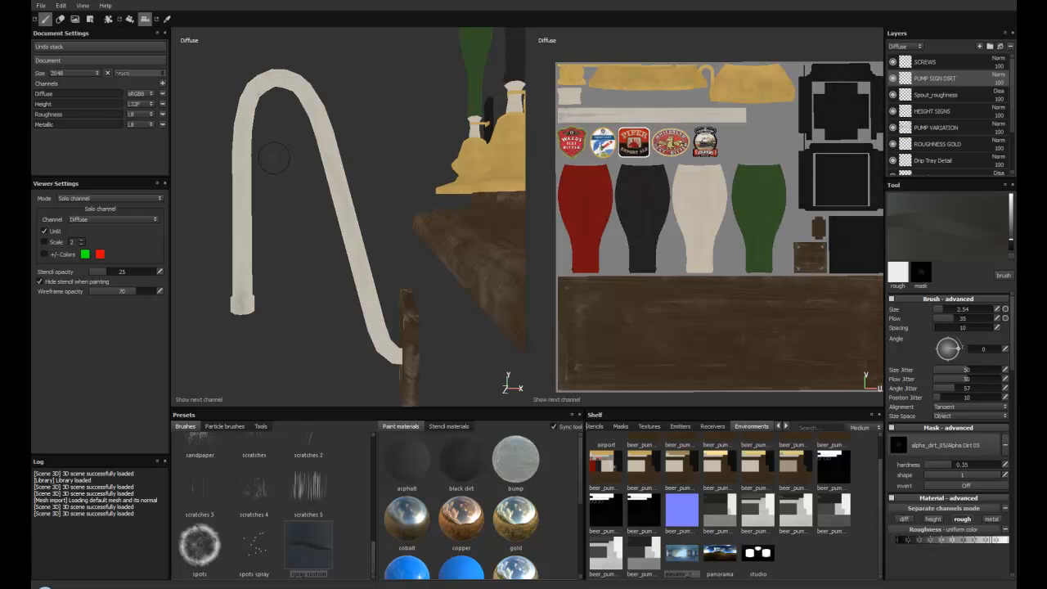
key("m")
left_click_drag(274, 154, 321, 217, "alt")
right_click_drag(321, 217, 357, 259, "alt")
mouse_move(356, 258)
left_mouse_down("alt")
mouse_move(325, 212)
mouse_move(367, 100)
left_mouse_up("alt")
middle_click_drag(367, 100, 379, 152, "alt")
right_click_drag(379, 152, 392, 222, "alt")
left_click_drag(382, 243, 311, 237, "alt")
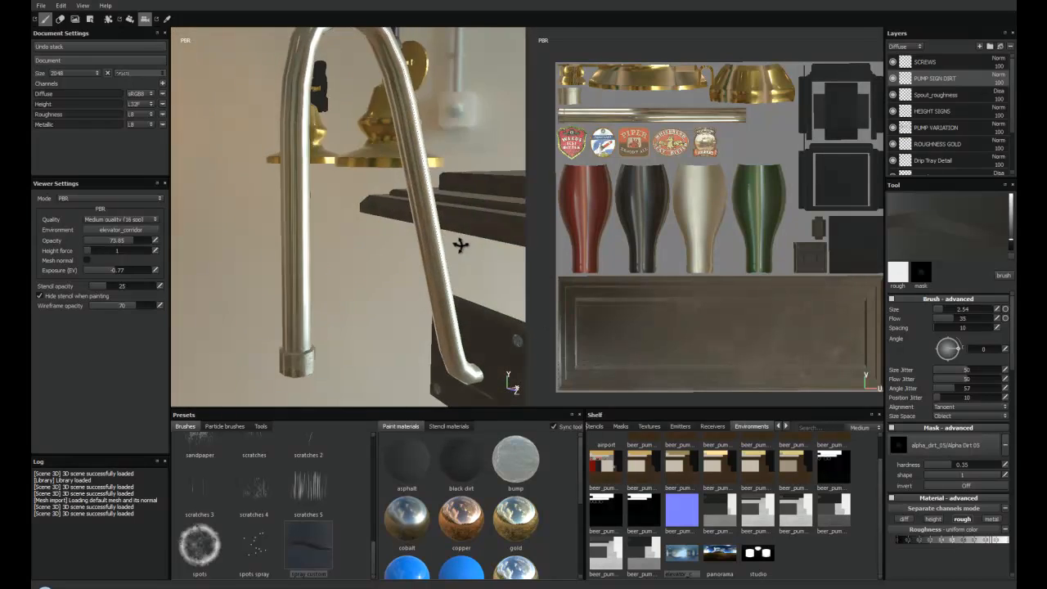
left_click_drag(455, 265, 447, 241, "alt")
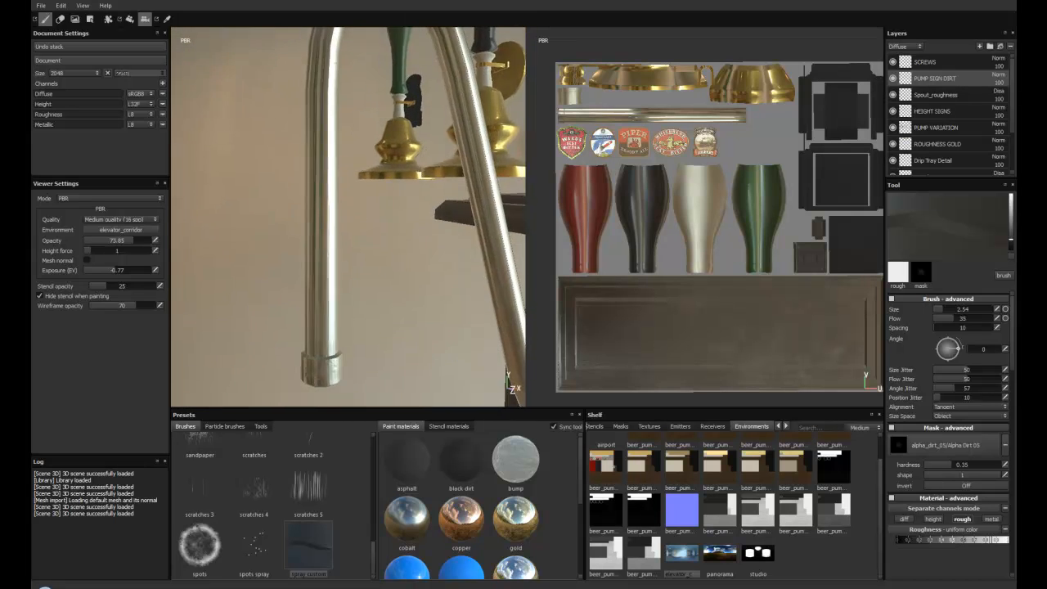
Step: Examine the complete row of beer pumps on the wooden bar with the PBR material
right_click_drag(447, 242, 381, 182, "alt")
middle_click_drag(381, 182, 306, 250, "alt")
right_click_drag(305, 251, 408, 212, "alt")
left_click_drag(409, 213, 187, 243, "alt")
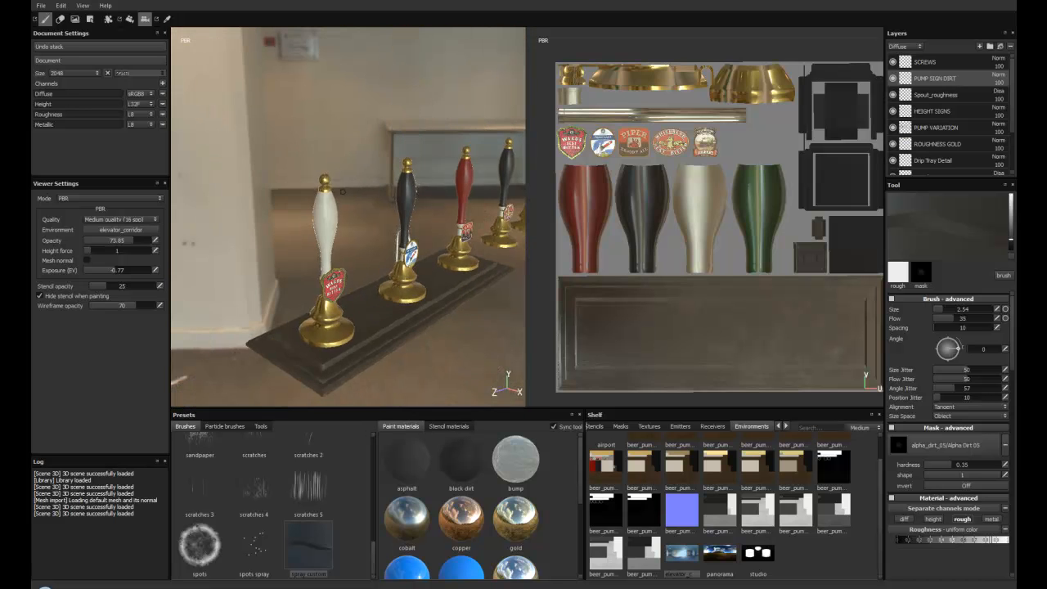
middle_click_drag(384, 226, 360, 208, "alt")
left_click_drag(360, 208, 405, 301, "alt")
middle_click_drag(405, 301, 371, 292, "alt")
left_click_drag(370, 292, 373, 314, "alt")
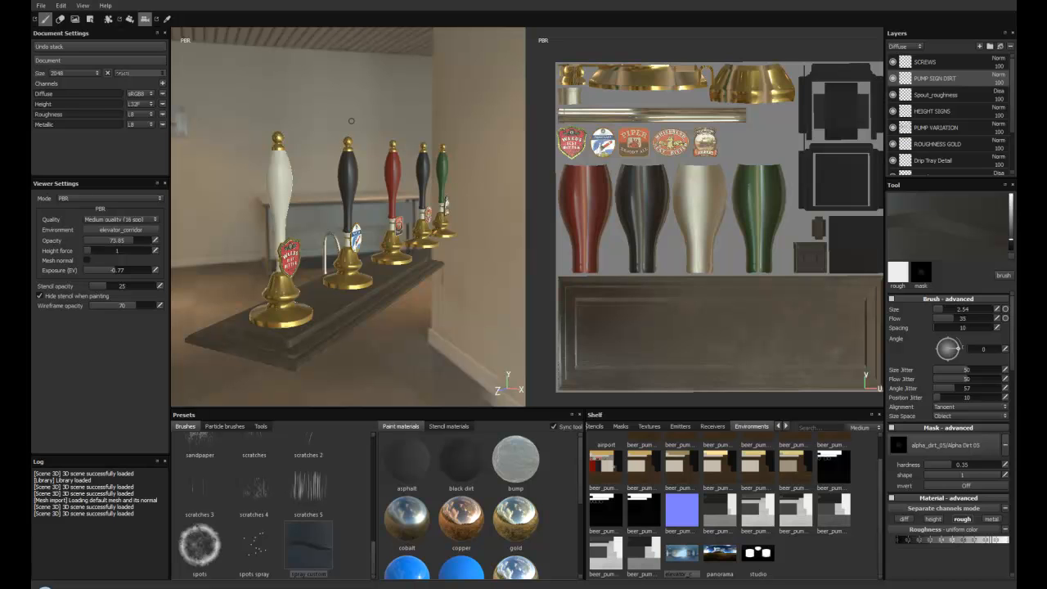
Step: Review the export options for all channels and close them without exporting
left_click(41, 5)
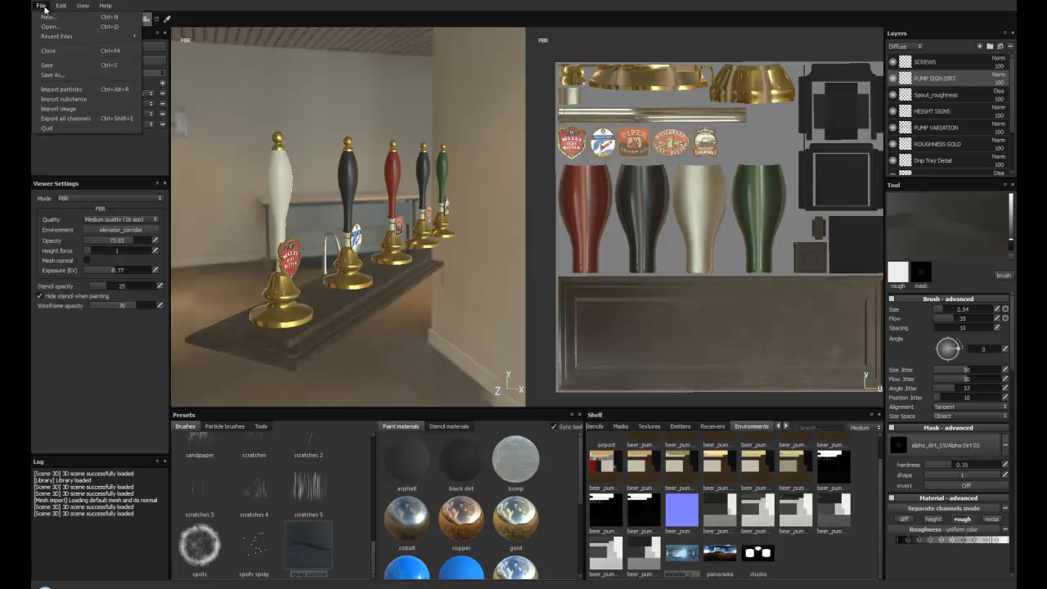
left_click(71, 118)
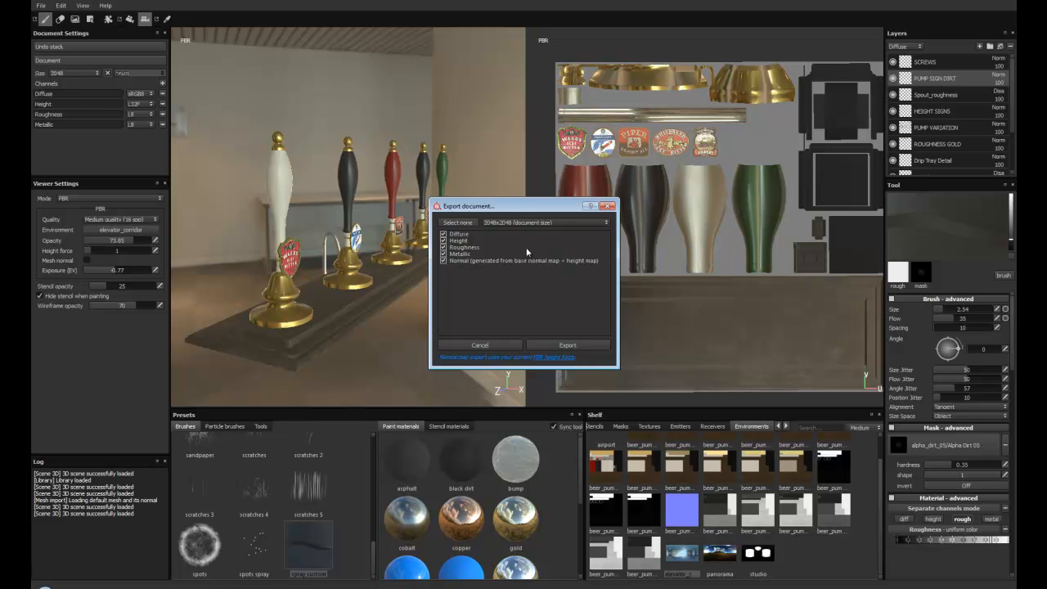
left_click(488, 347)
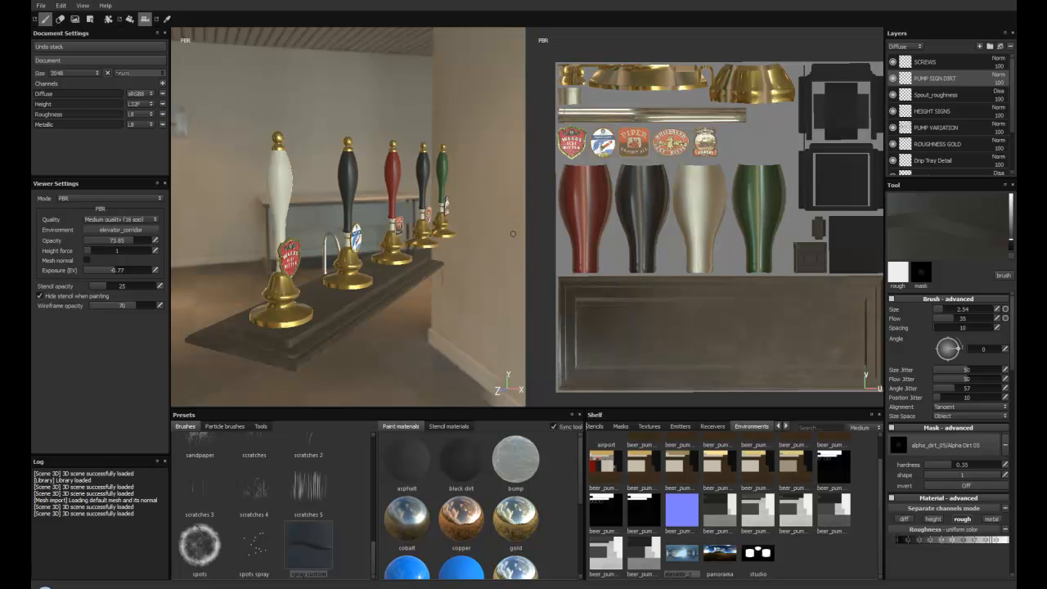
Step: Switch to Photoshop and examine the exported diffuse, metallic, normal and roughness maps of the beer pumps in turn, ending on the diffuse map
left_click(213, 587)
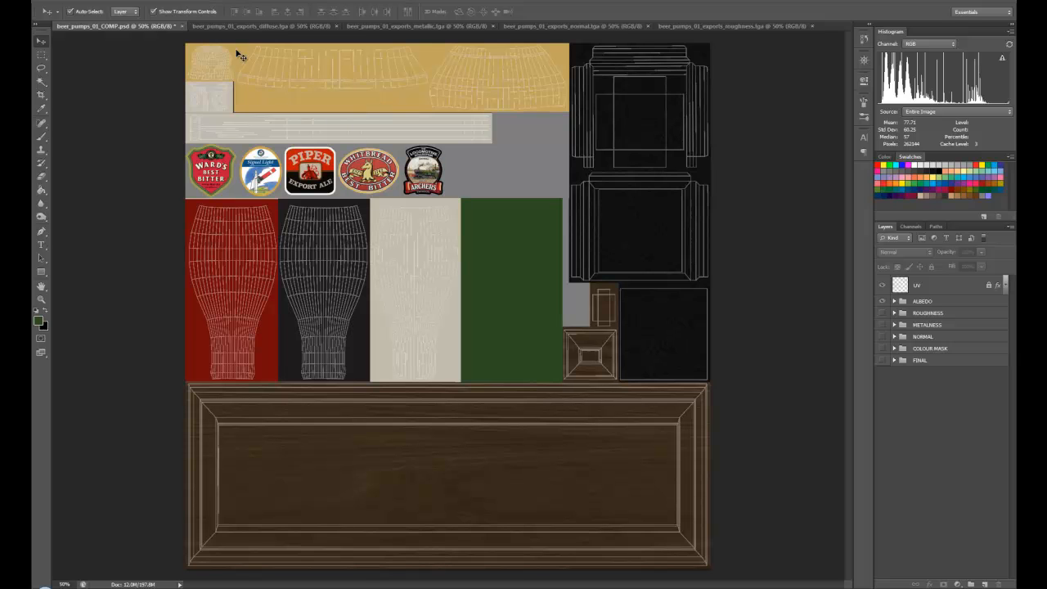
left_click(274, 26)
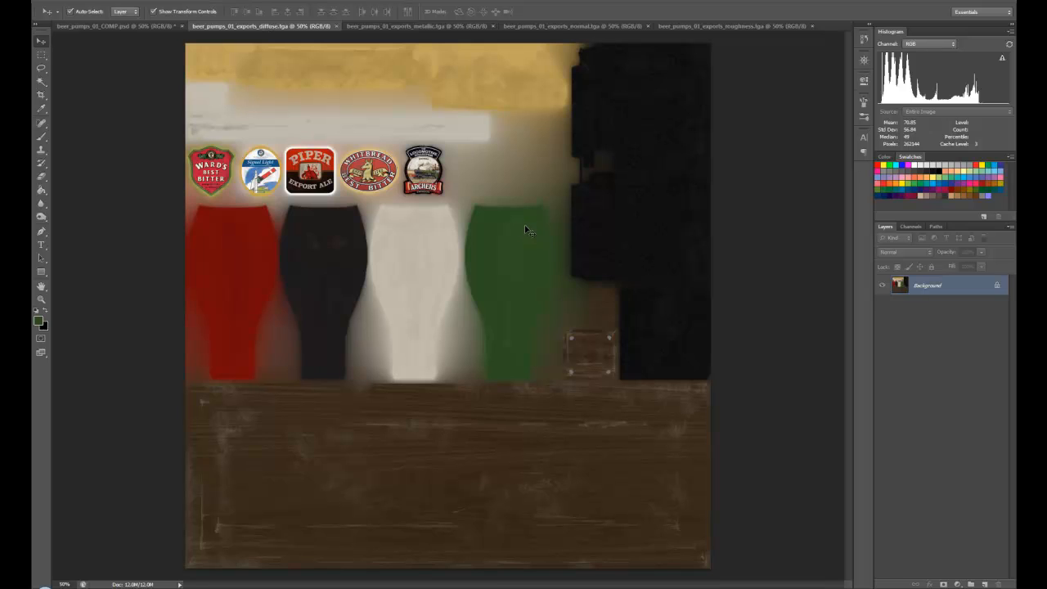
left_click(419, 24)
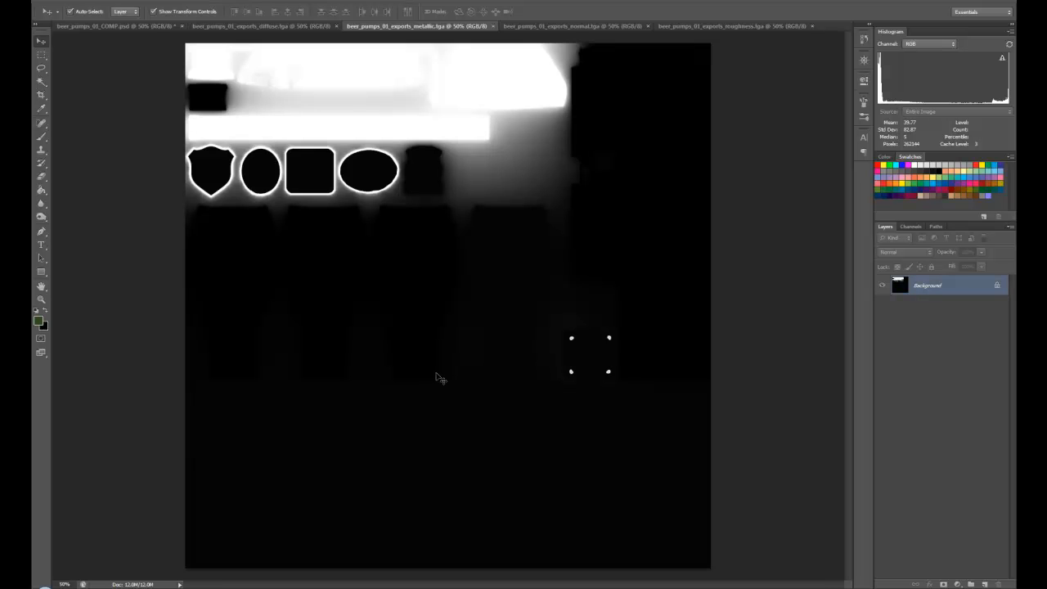
left_click(574, 27)
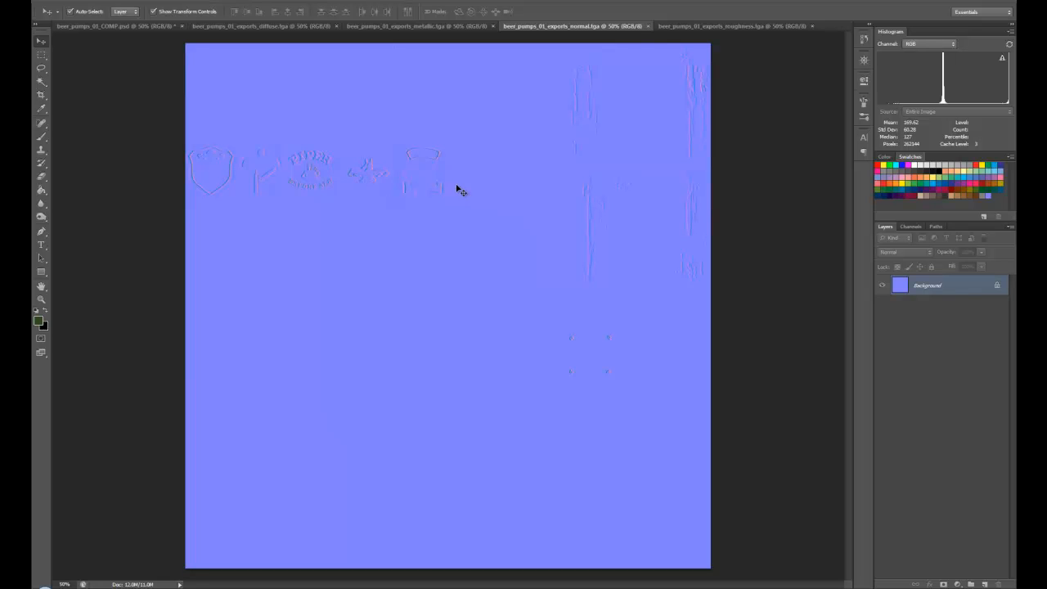
left_click(717, 27)
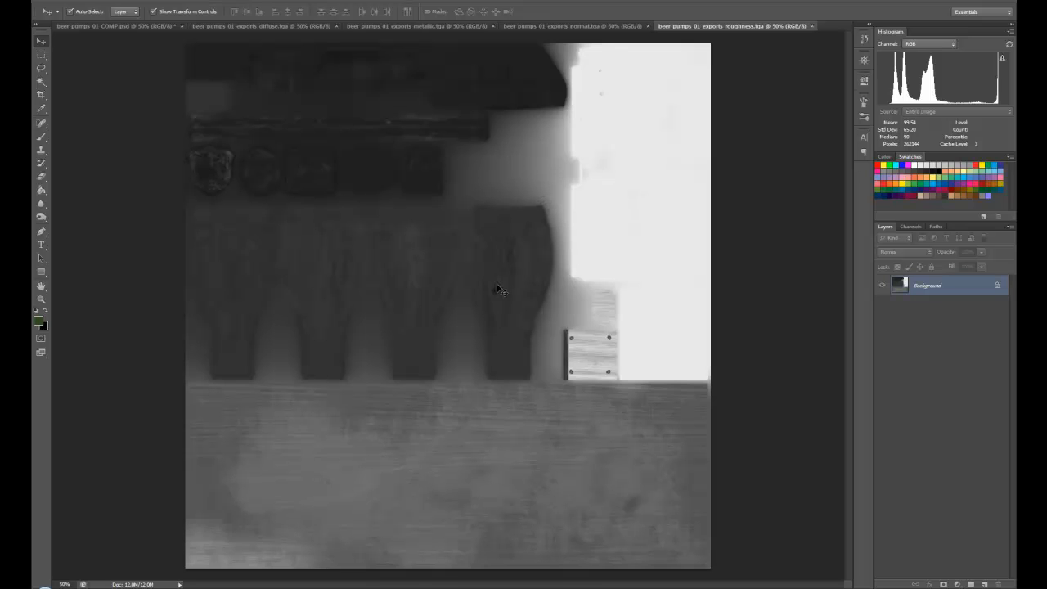
left_click(250, 26)
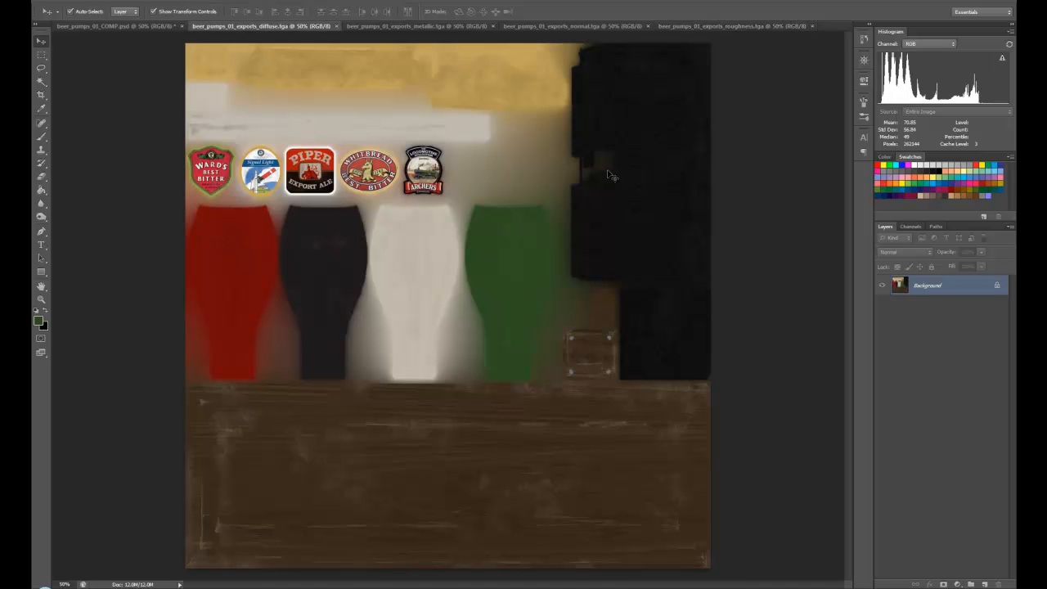